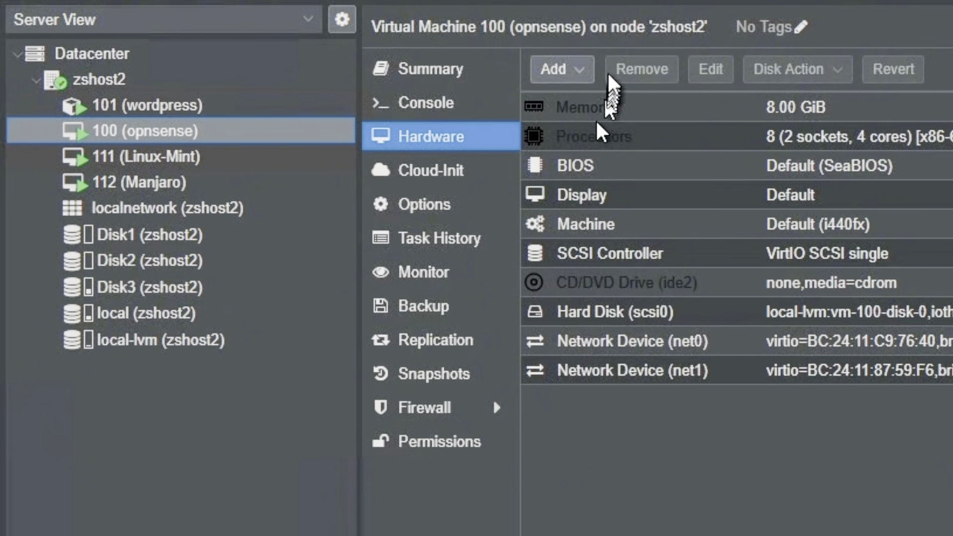
Add a network device on bridge vmbr3 to the opnsense virtual machine.
left_click(571, 71)
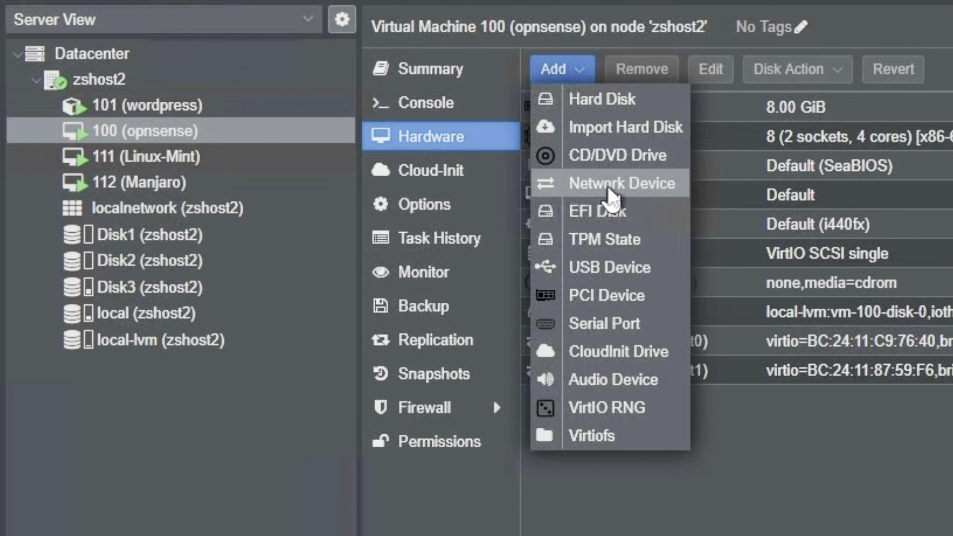
left_click(603, 185)
left_click(508, 221)
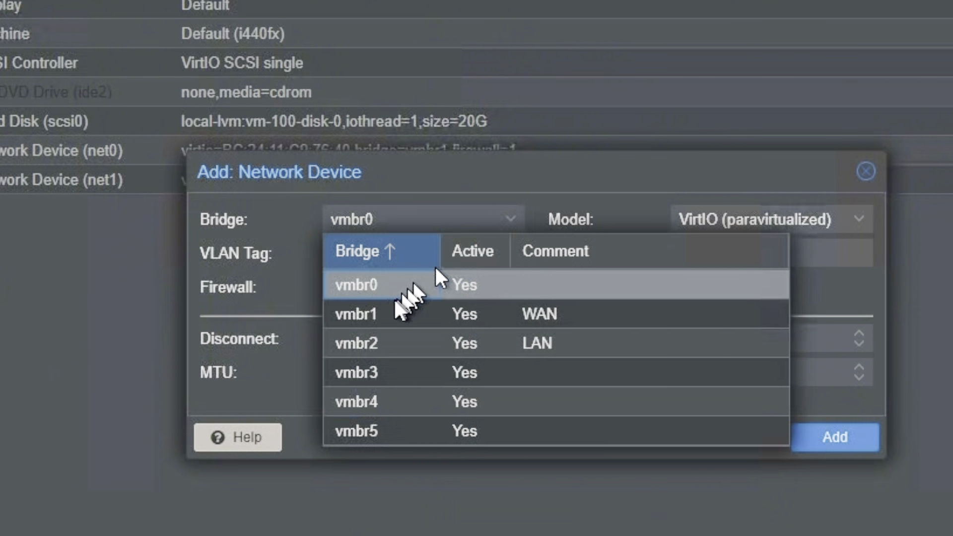
left_click(389, 378)
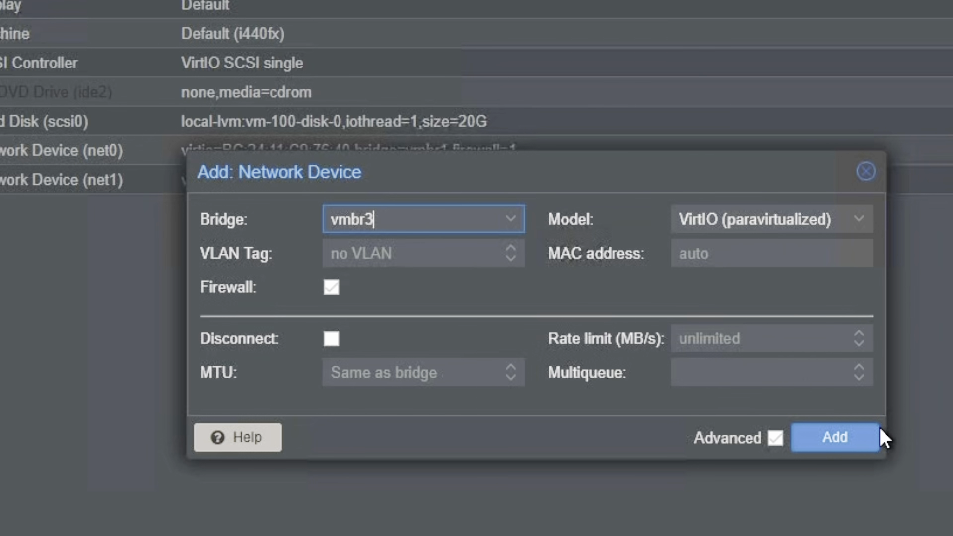
left_click(818, 449)
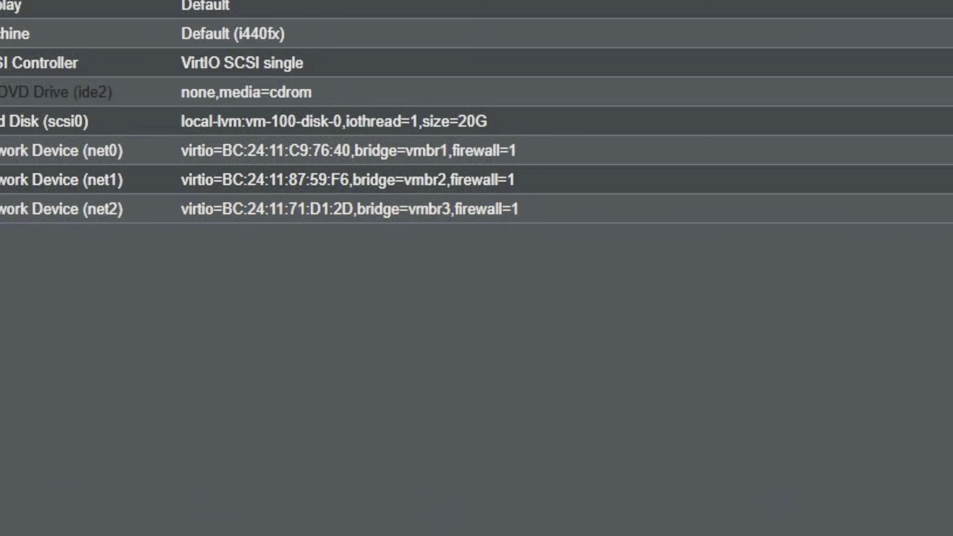
Add another network device to the opnsense virtual machine, using bridge vmbr4.
left_click(20, 1)
left_click(142, 27)
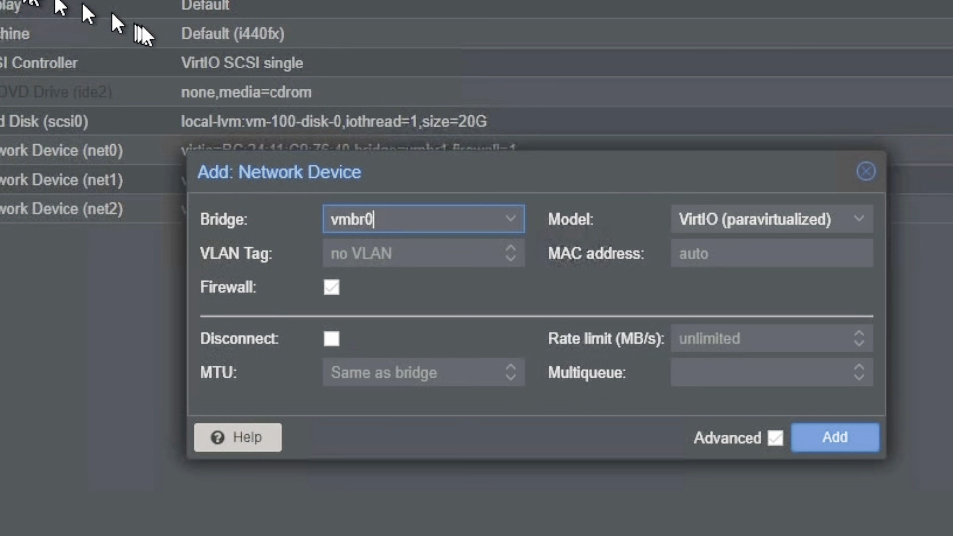
left_click(509, 221)
left_click(409, 404)
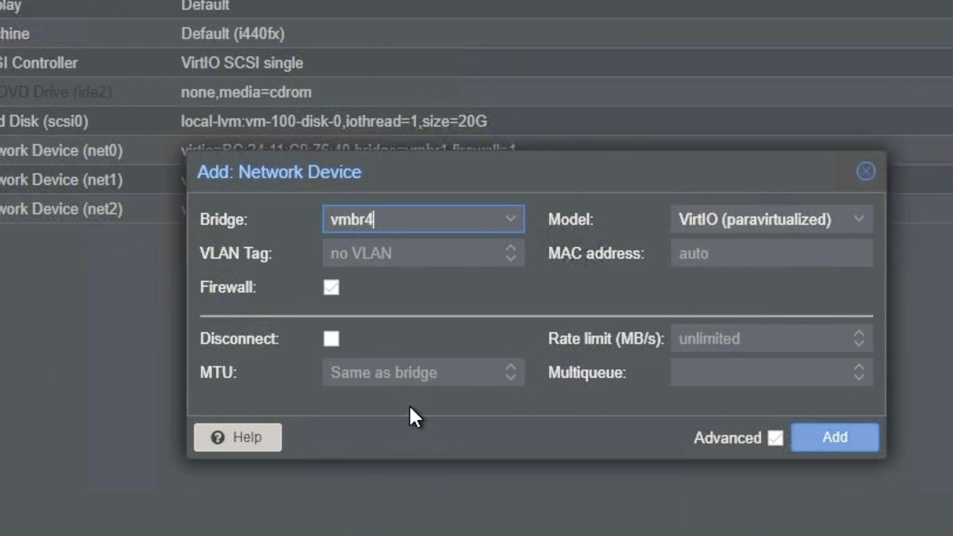
left_click(799, 439)
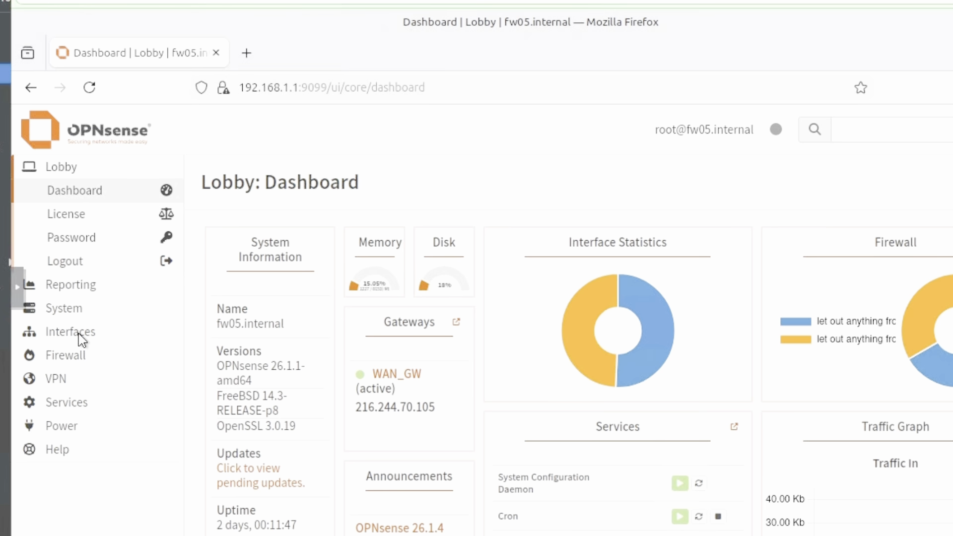
In the OPNsense web interface, assign vtnet2 and vtnet3 as new interfaces, leaving their descriptions blank.
left_click(79, 332)
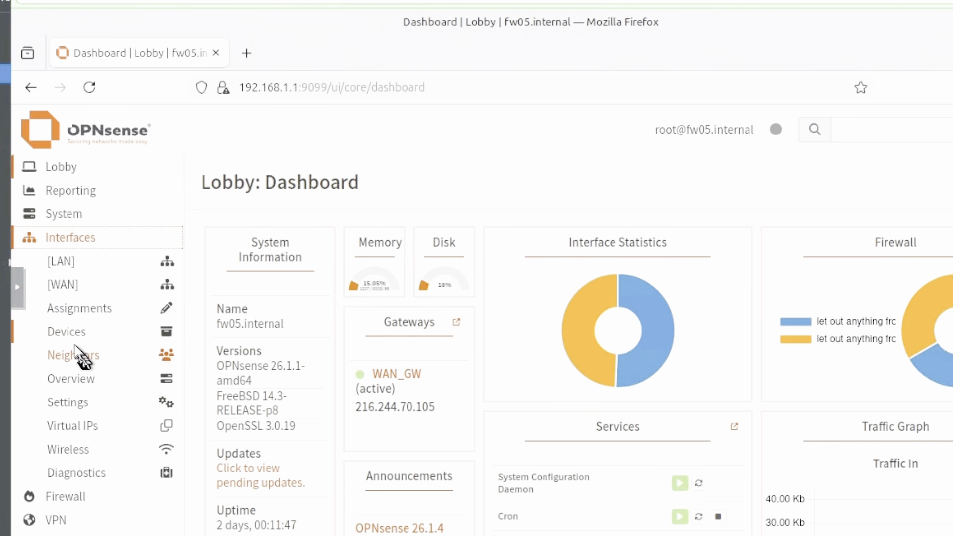
left_click(77, 313)
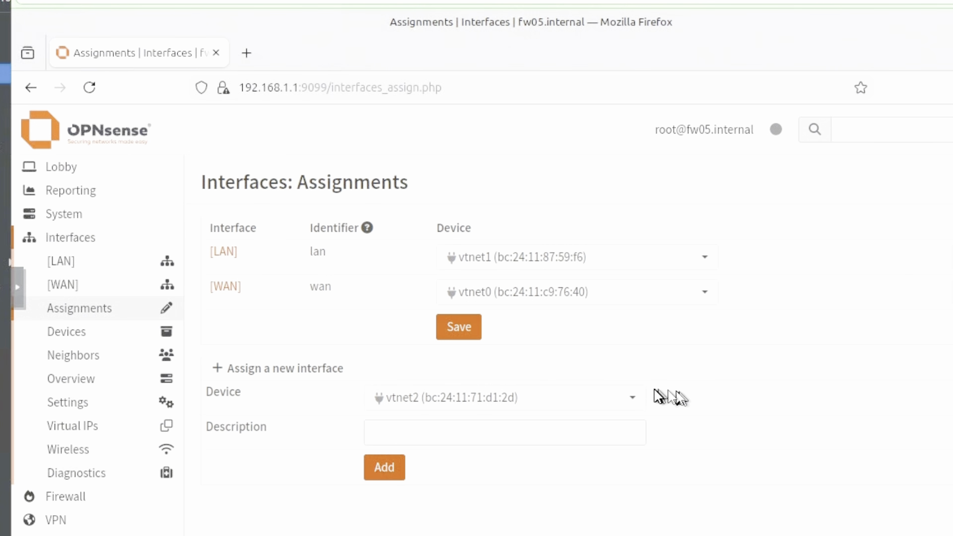
left_click(628, 400)
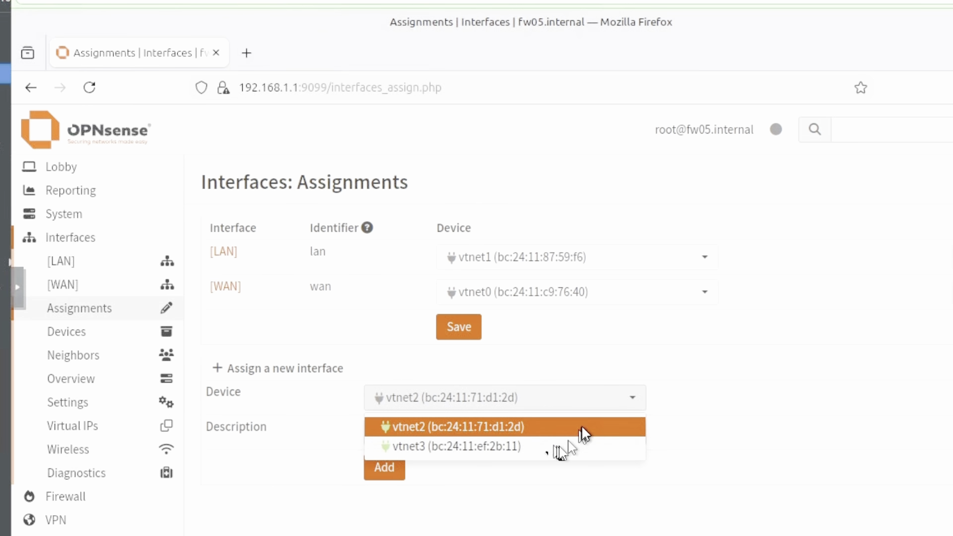
left_click(632, 400)
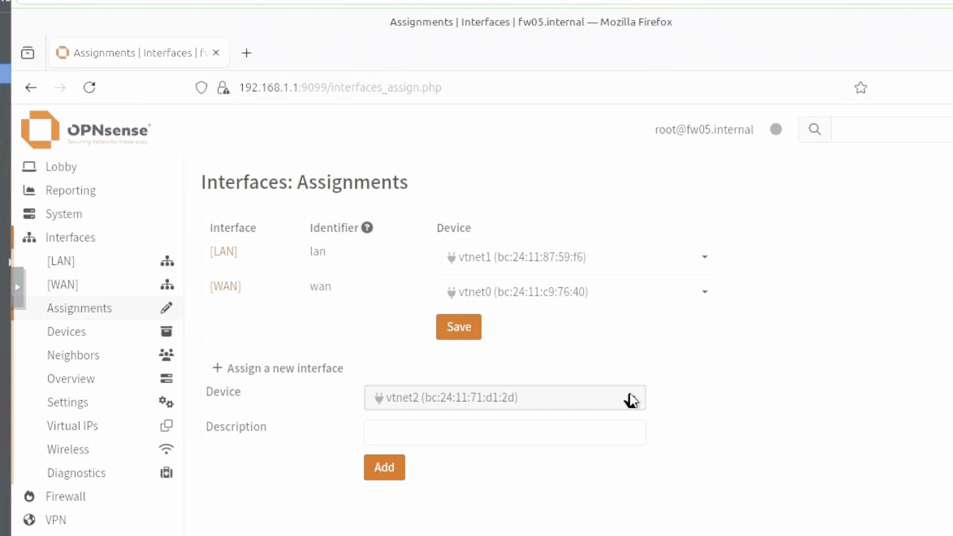
left_click(632, 400)
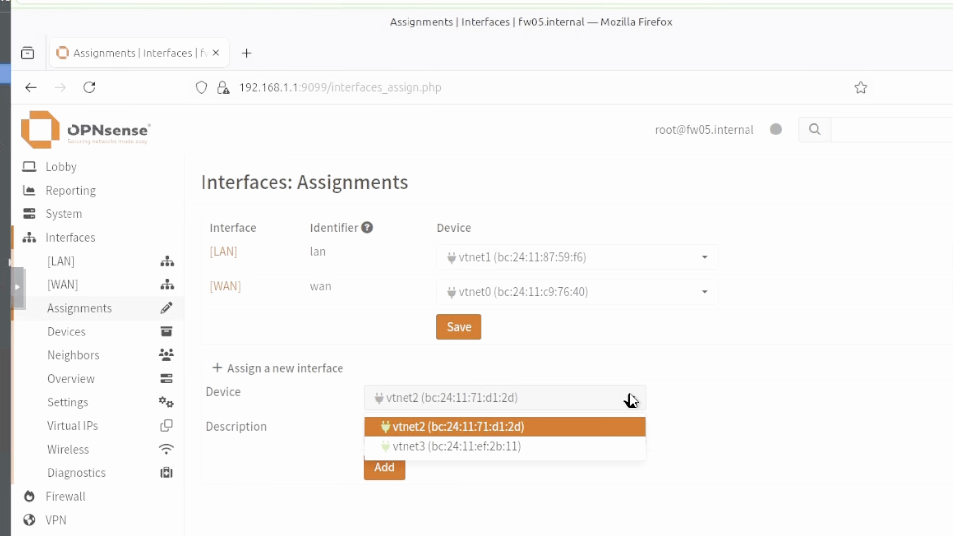
left_click(631, 400)
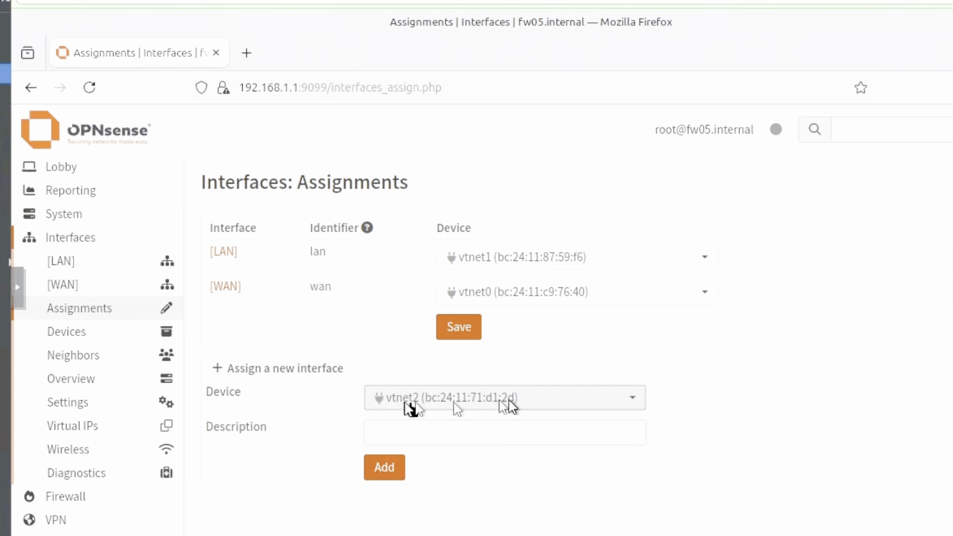
left_click(386, 477)
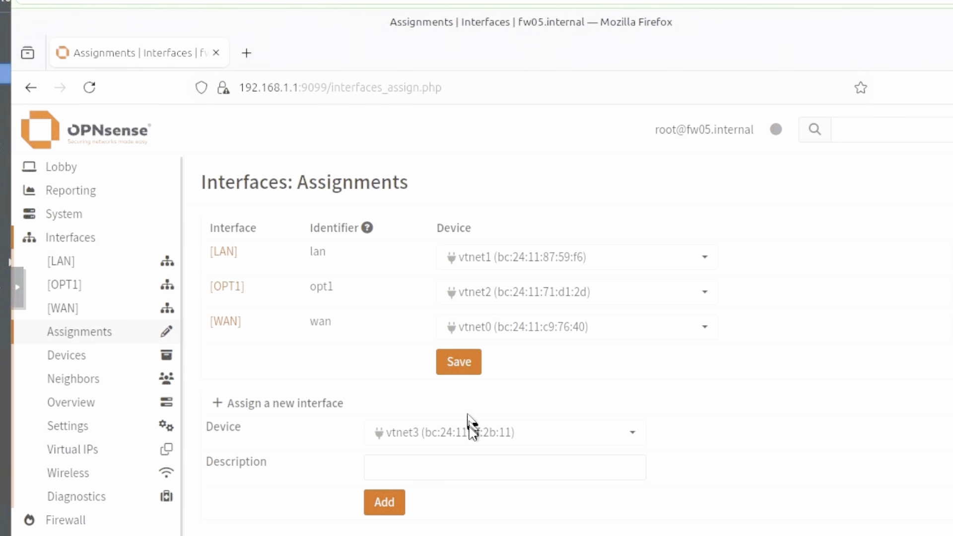
left_click(386, 507)
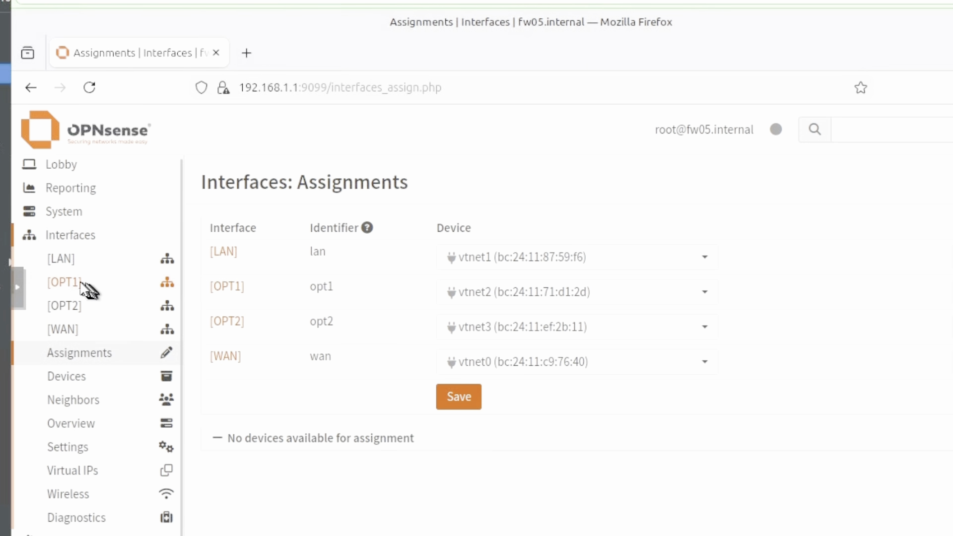
Enable the OPT1 interface, save its configuration and apply the changes.
left_click(63, 287)
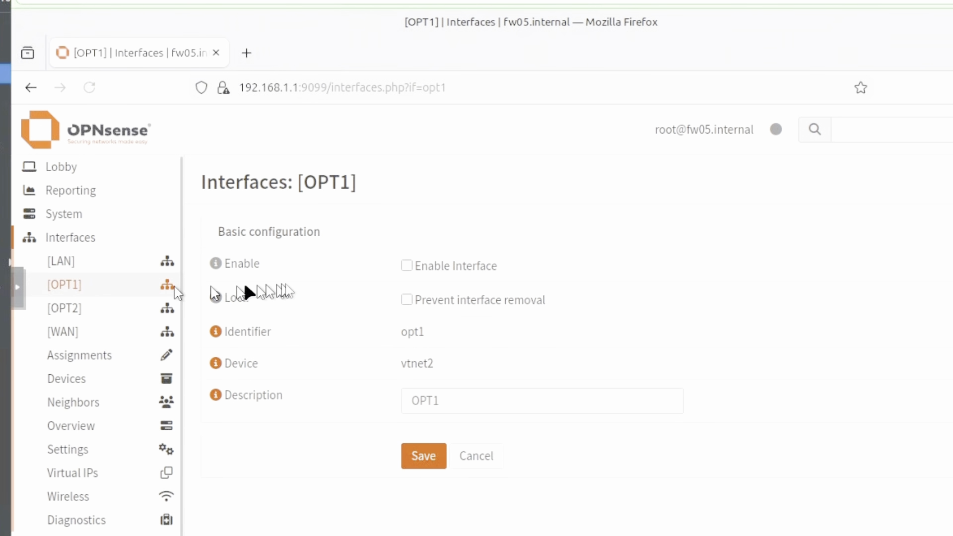
left_click(406, 265)
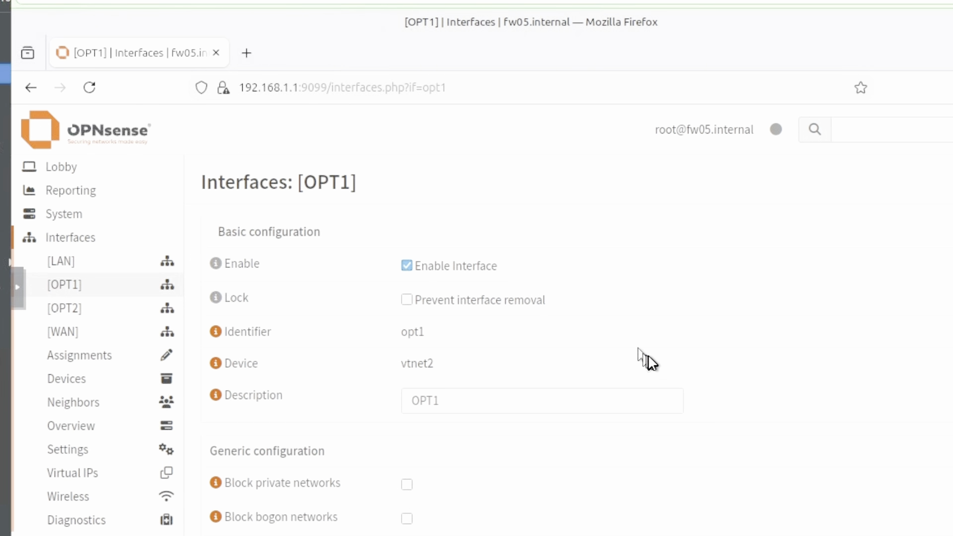
scroll(645, 360, "down", 3)
scroll(651, 364, "down", 4)
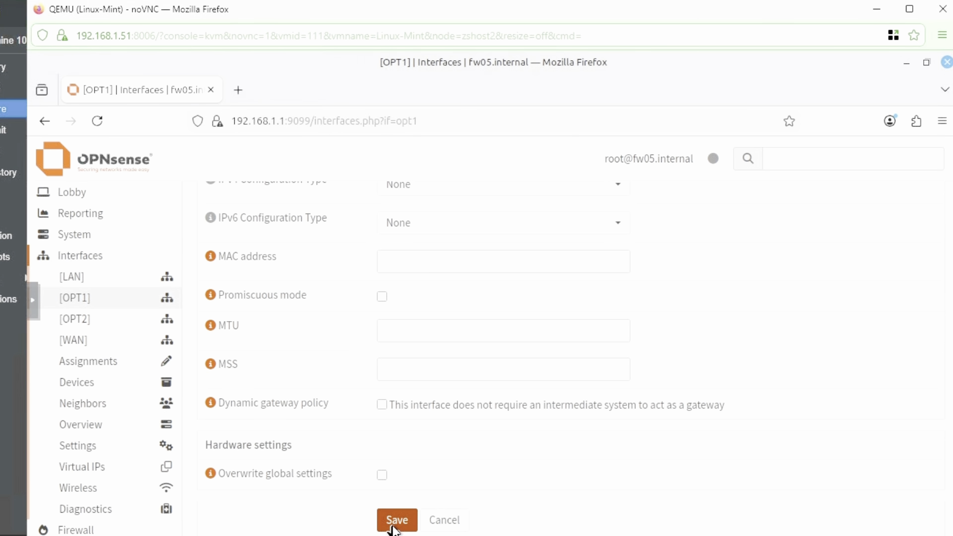
left_click(395, 521)
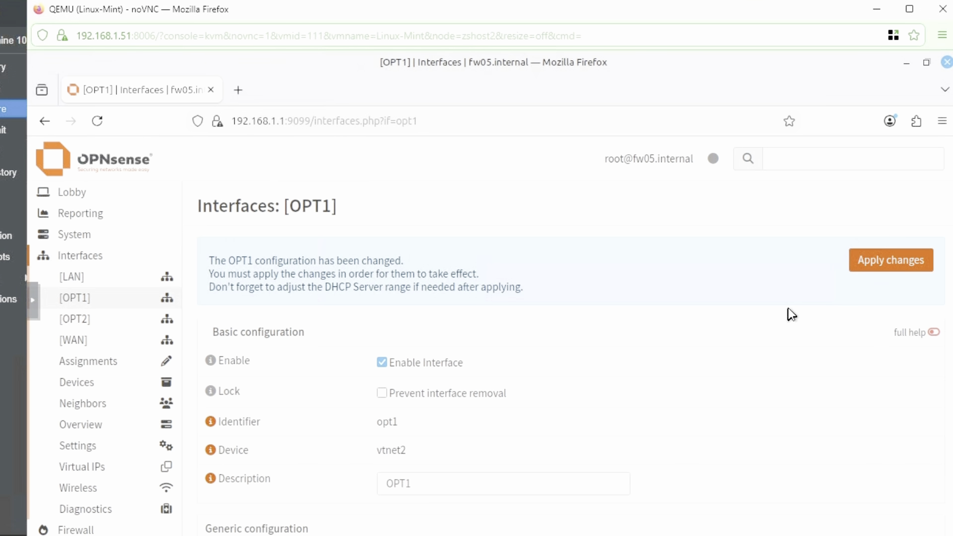
left_click(884, 263)
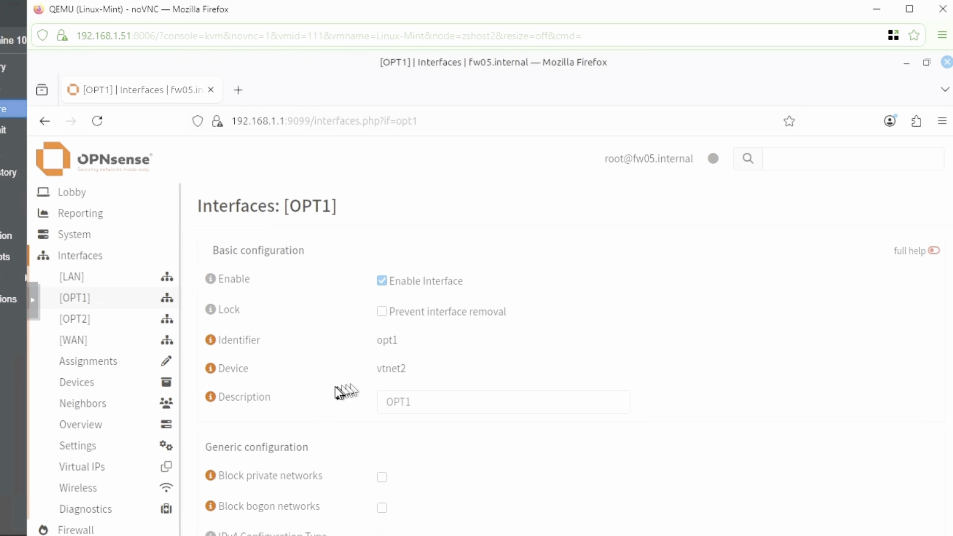
Enable the OPT2 interface, save its configuration and apply the changes.
left_click(84, 322)
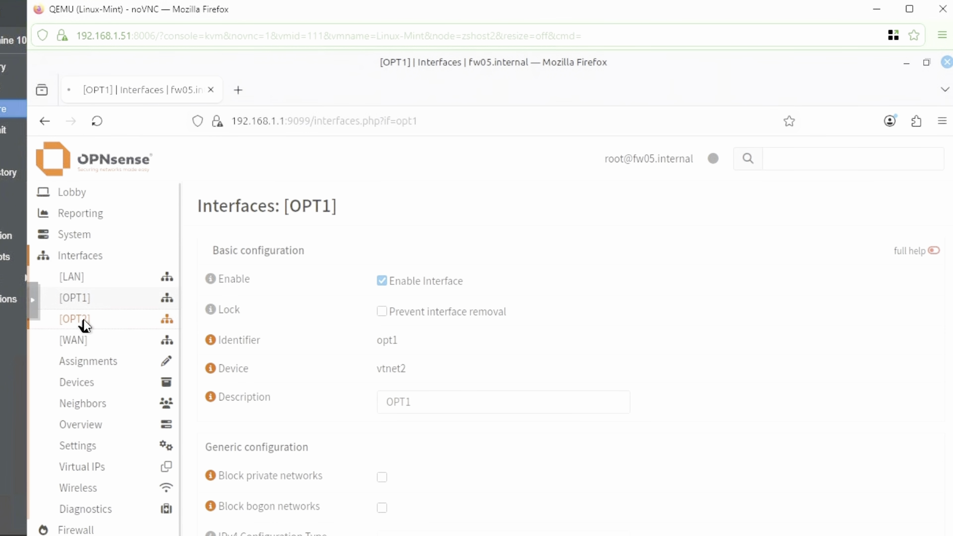
left_click(382, 281)
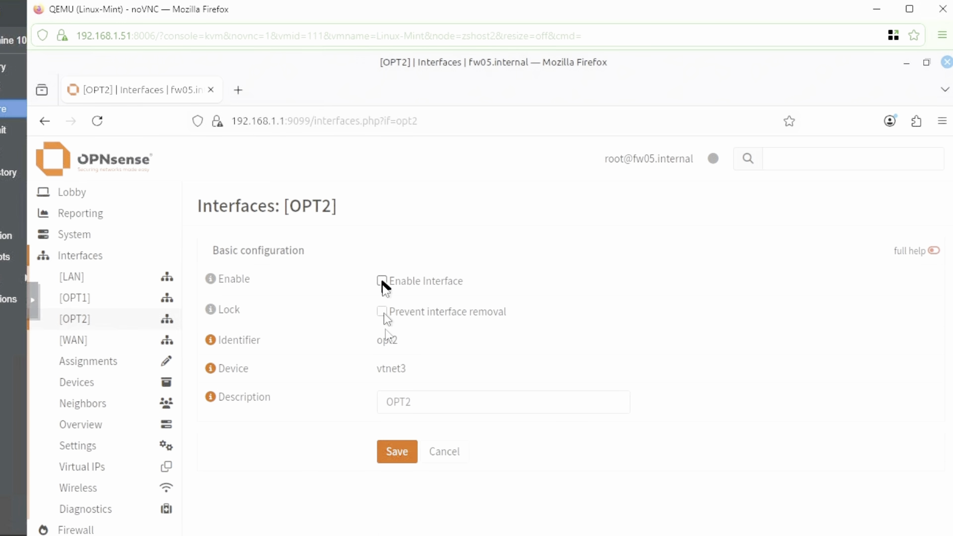
scroll(392, 512, "down", 6)
left_click(394, 518)
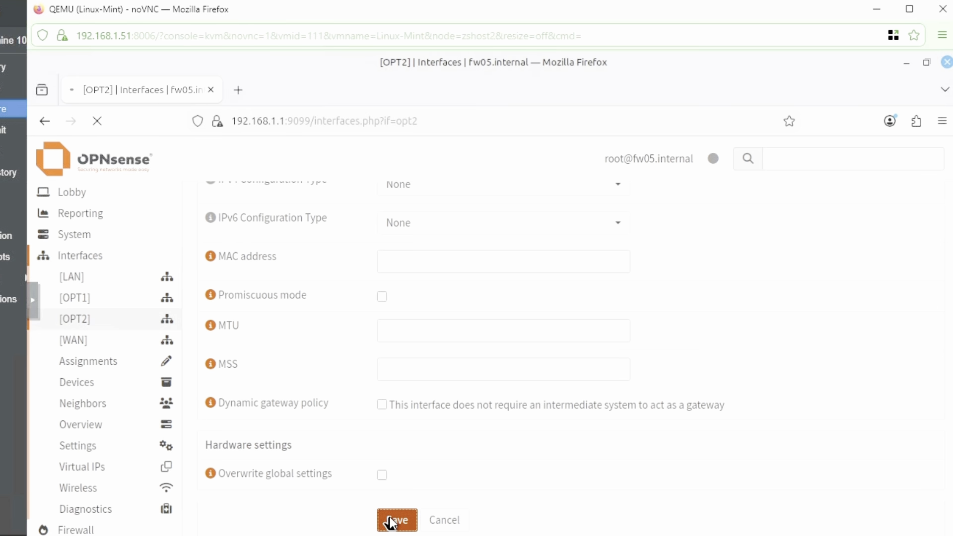
left_click(867, 267)
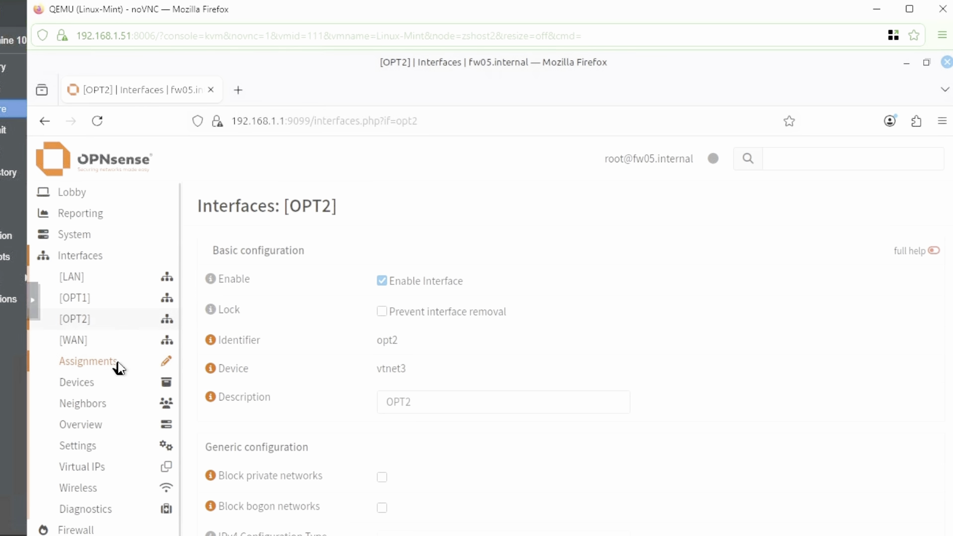
Start a new bridge device with OPT1 and OPT2 as its member interfaces.
left_click(96, 382)
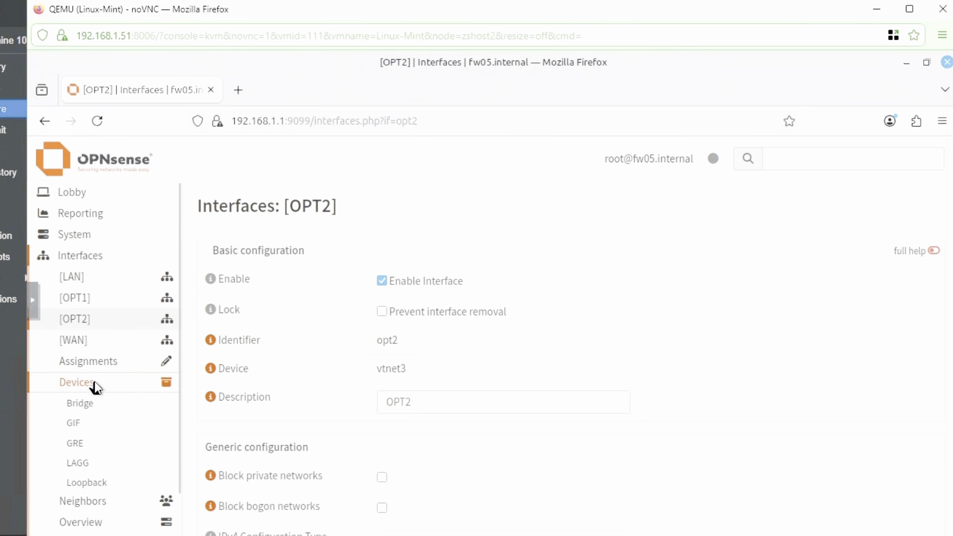
left_click(80, 404)
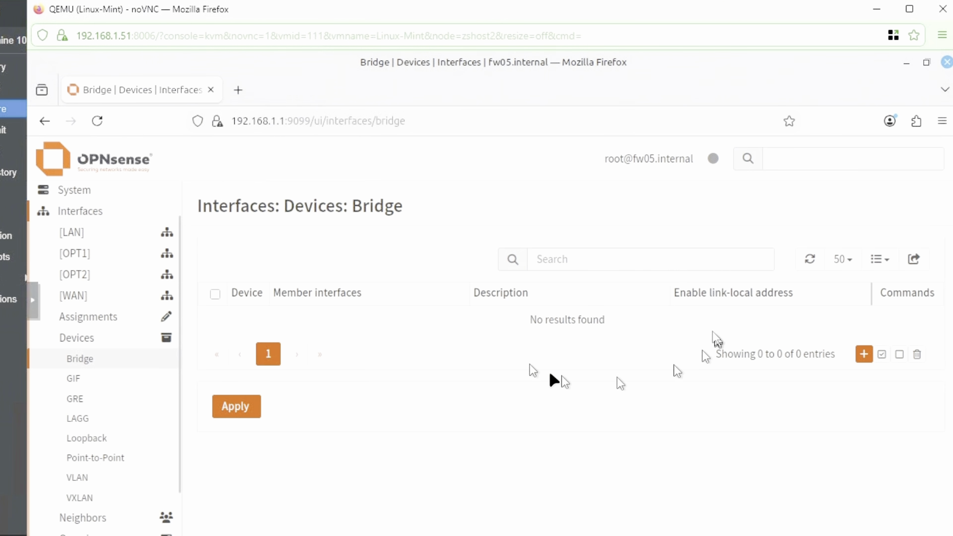
left_click(862, 356)
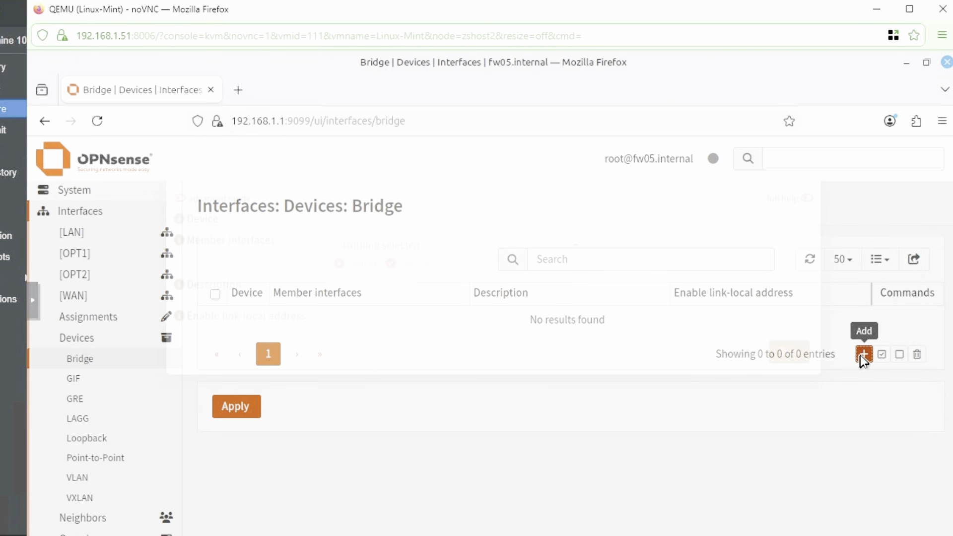
left_click(473, 300)
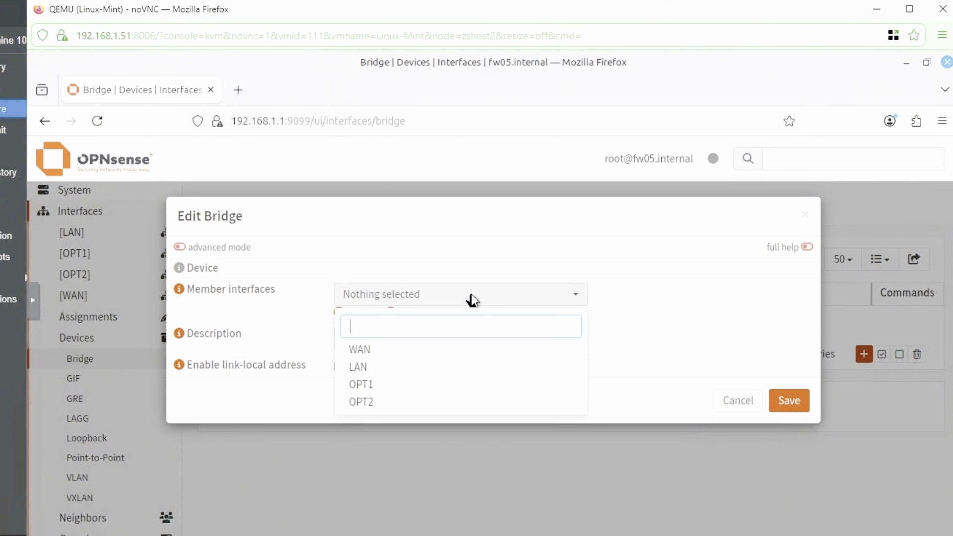
left_click(380, 392)
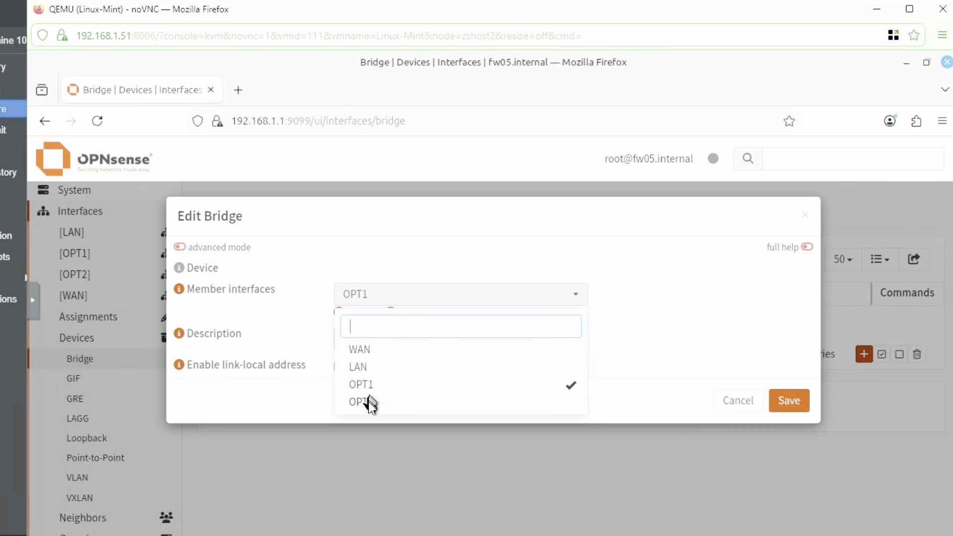
left_click(368, 402)
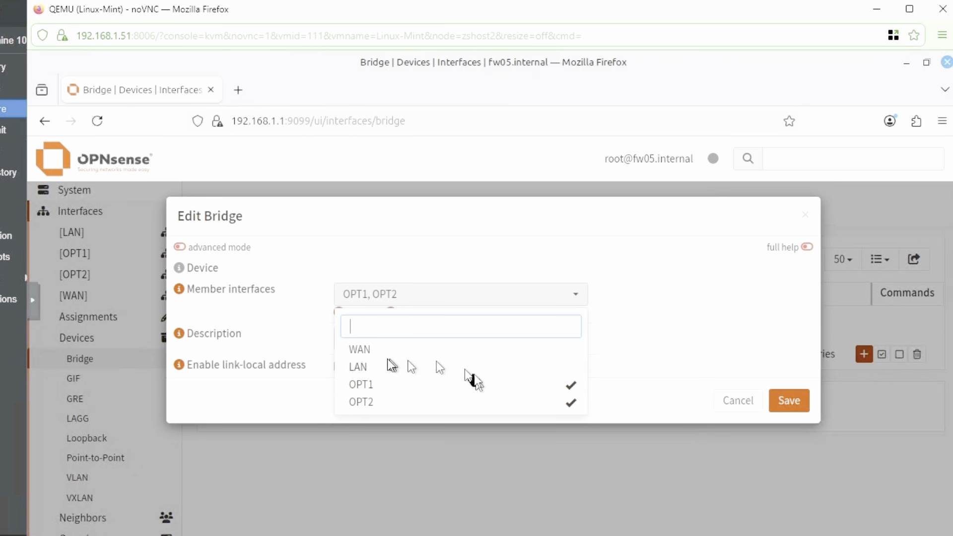
left_click(643, 400)
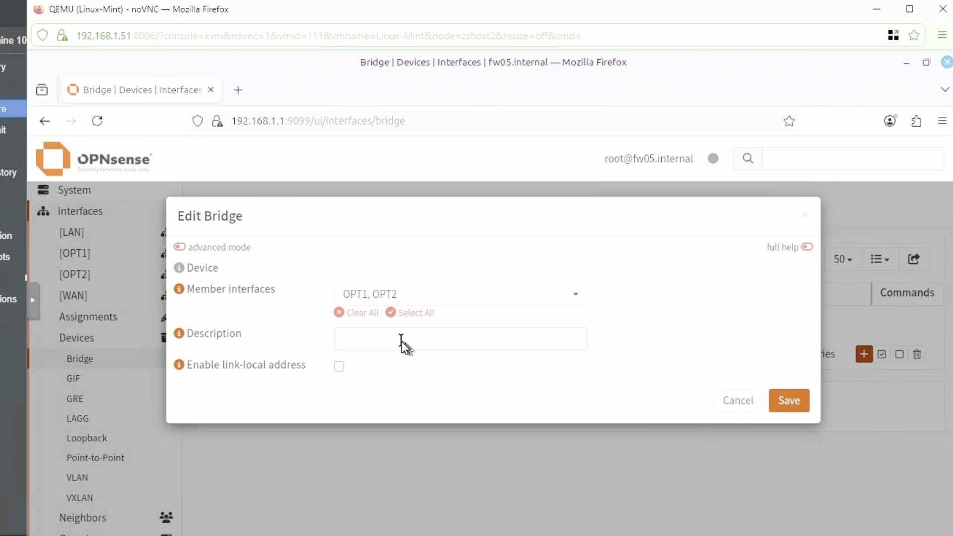
Describe the new bridge as LAN-BRIDGE, save it and apply the bridge configuration.
left_click(400, 342)
type("L")
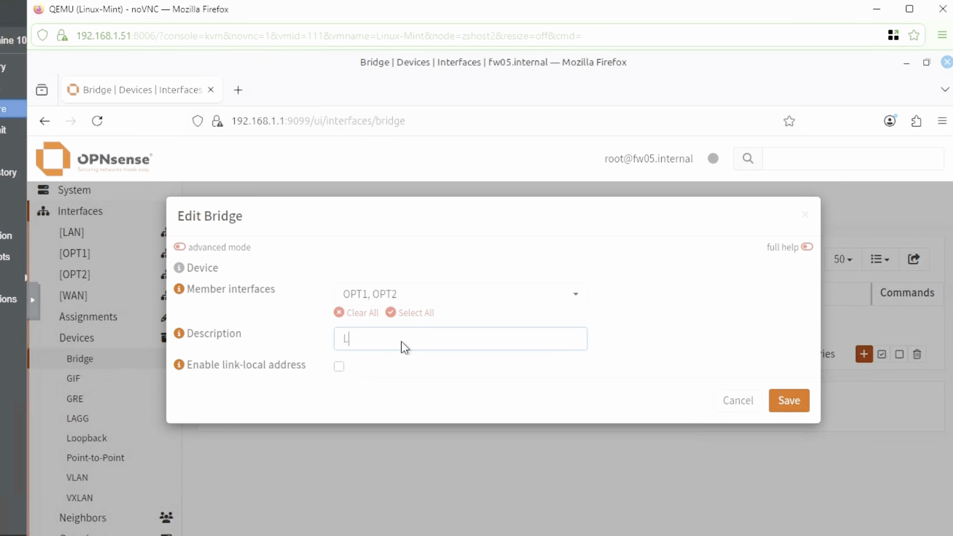
type("AN-BRIDGE")
key("Return")
left_click(237, 461)
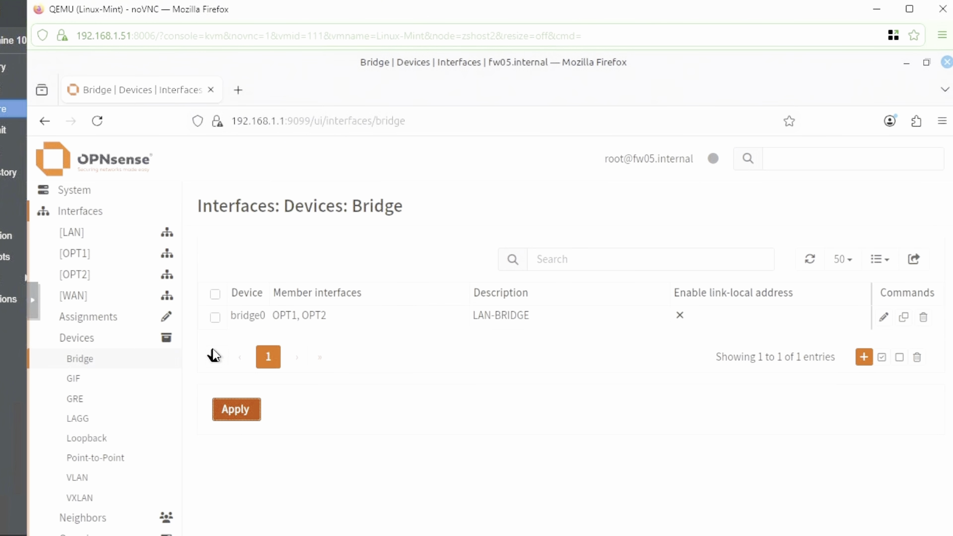
Reassign the LAN interface to the bridge0 (LAN-BRIDGE) device and save the interface assignments.
left_click(124, 326)
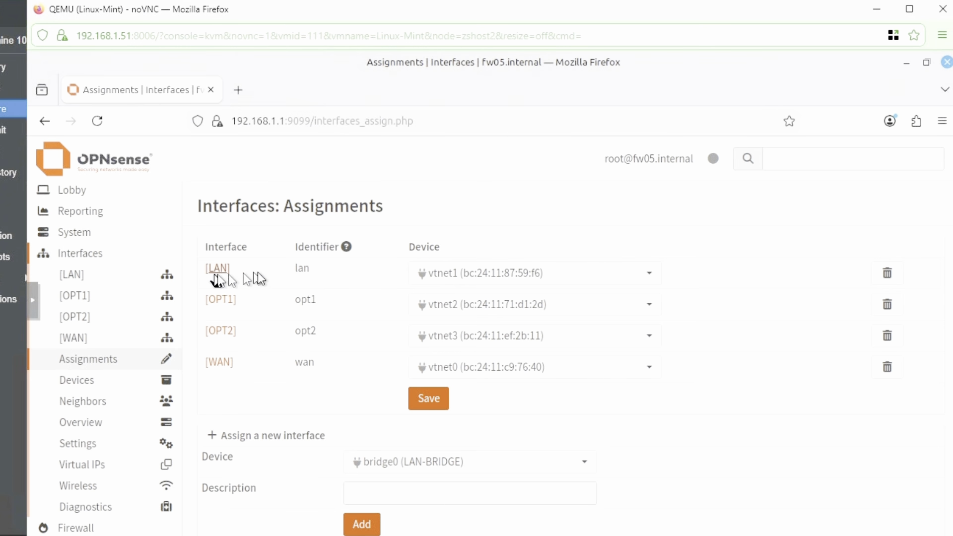
left_click(619, 280)
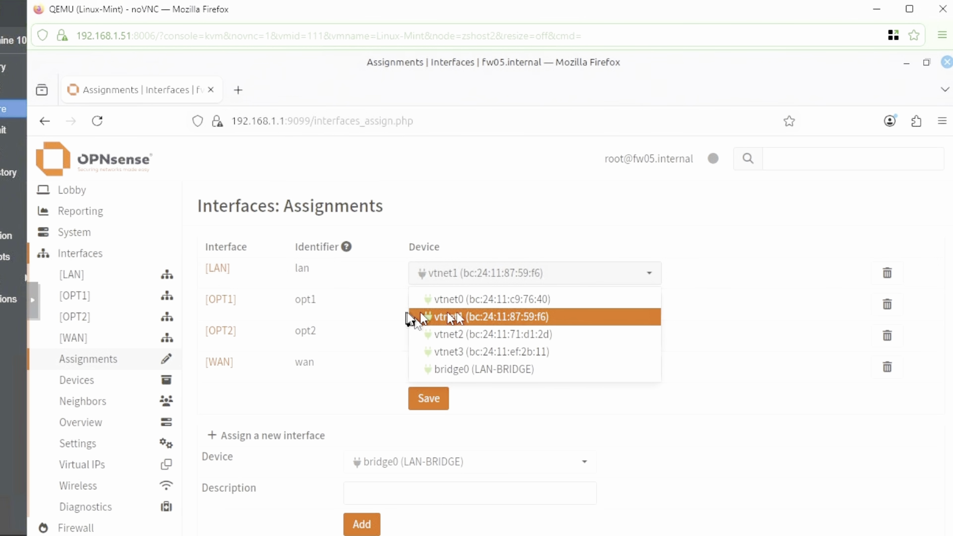
left_click(489, 370)
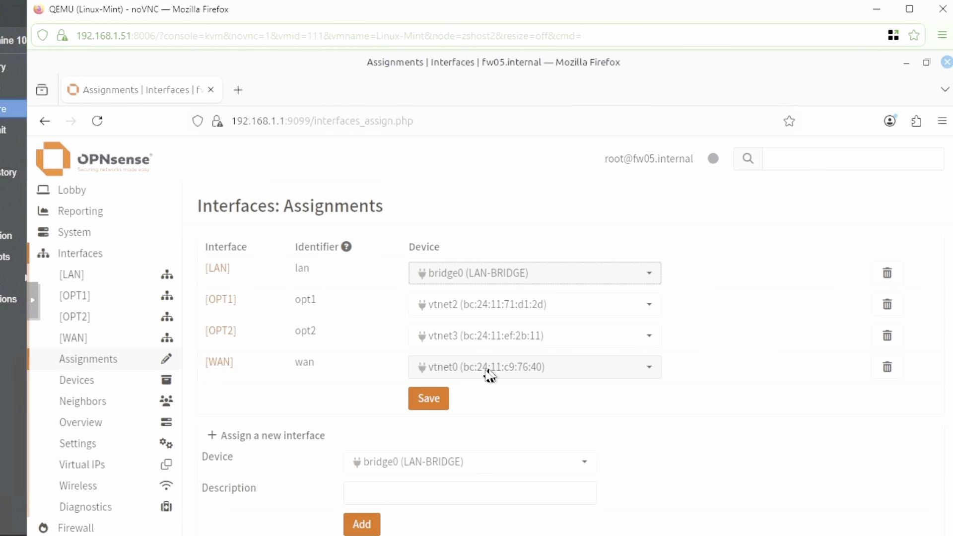
left_click(439, 398)
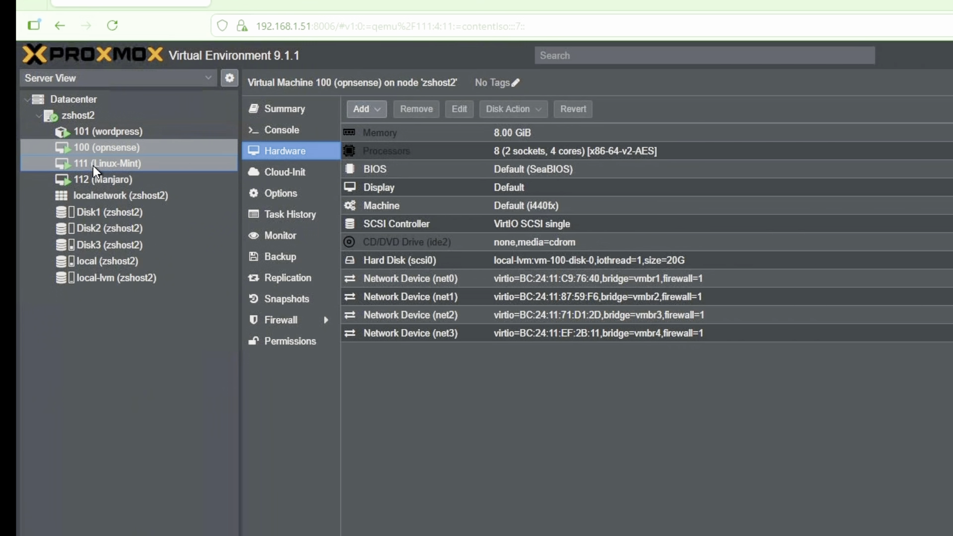
Switch to Proxmox and set the bridge of the Linux-Mint VM's network device net0 to vmbr3.
left_click(107, 159)
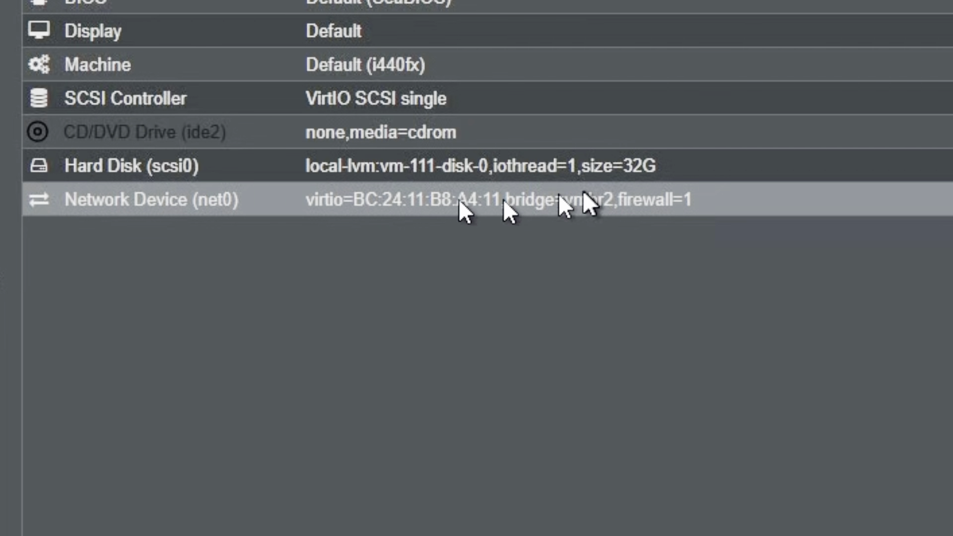
left_click(425, 278)
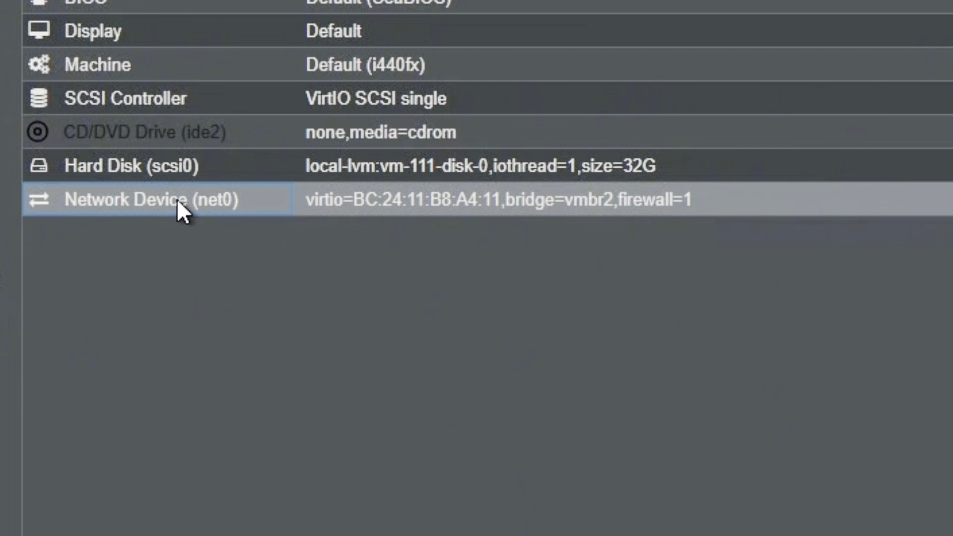
double_click(176, 199)
left_click(677, 282)
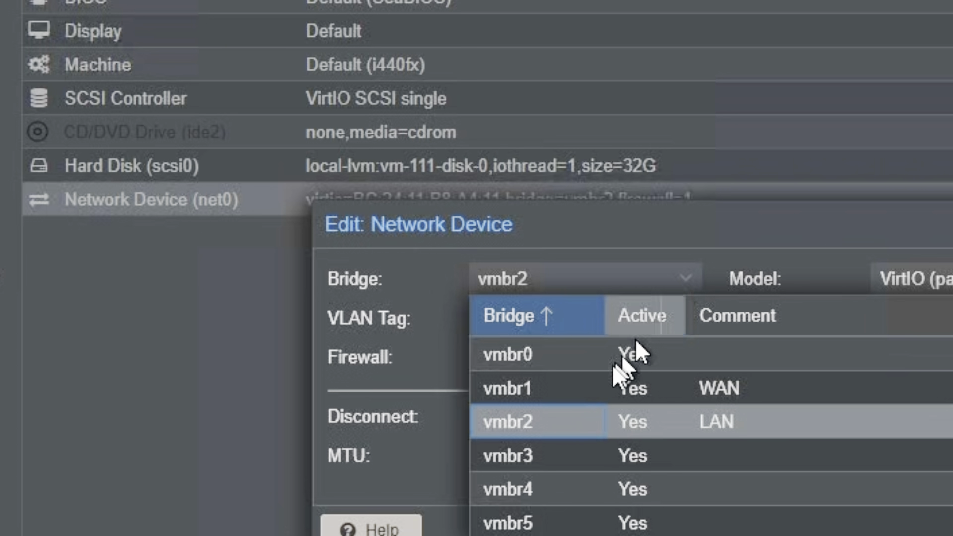
left_click(514, 457)
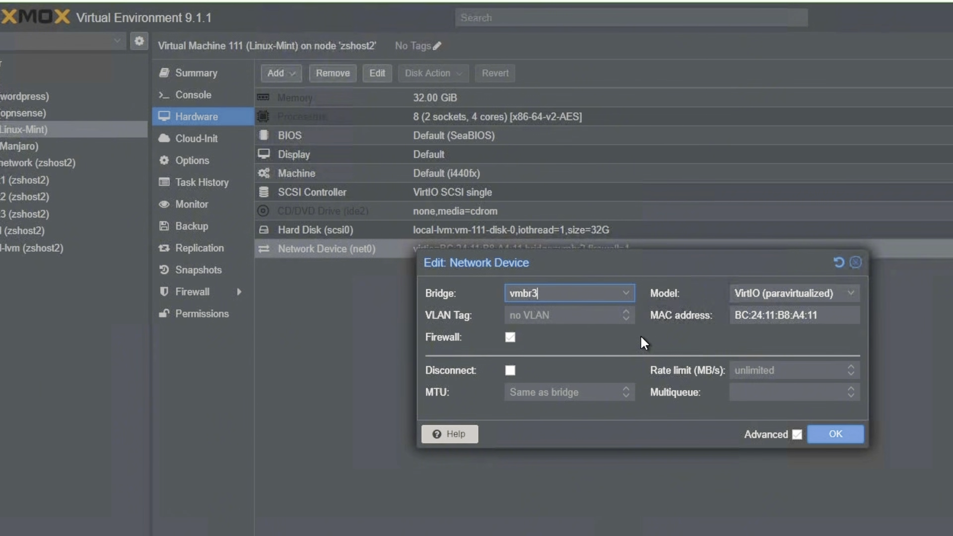
left_click(838, 435)
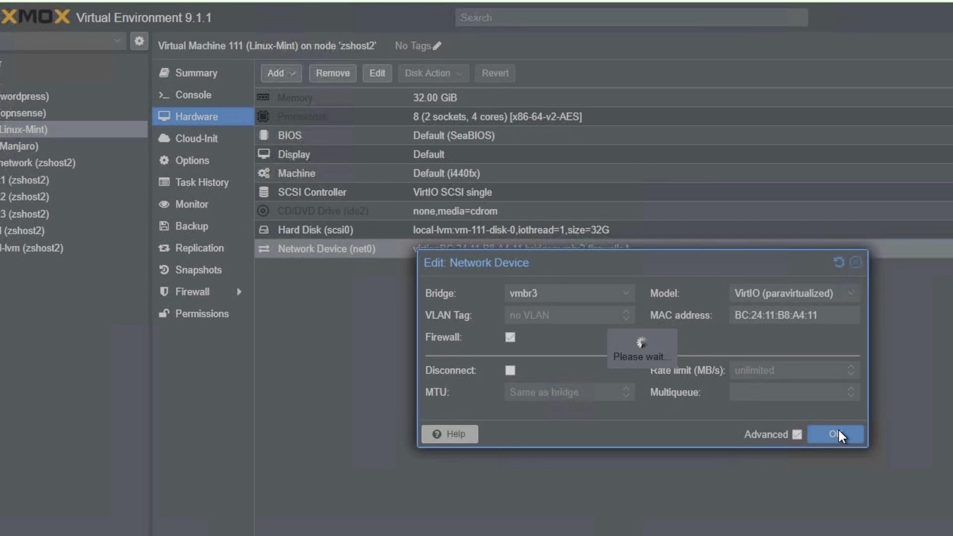
Switch to the Linux-Mint console, search for speedtest in a new browser tab, run the internet speed test and close the tab.
key("alt+Tab")
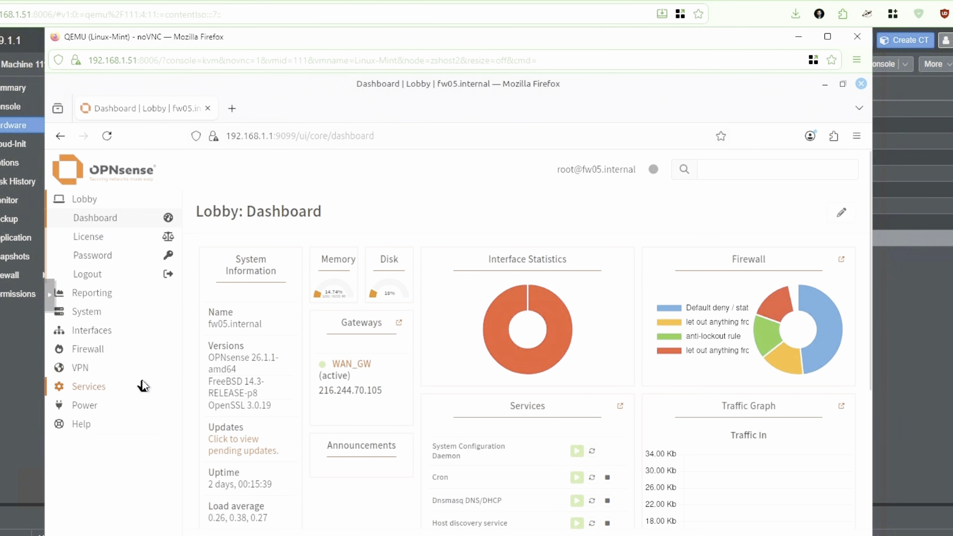
left_click(237, 110)
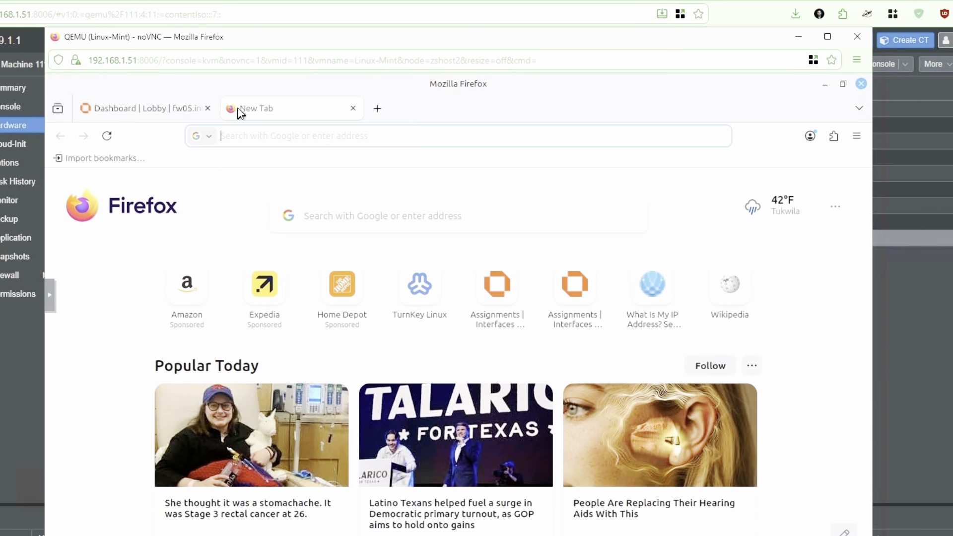
type("speedtest")
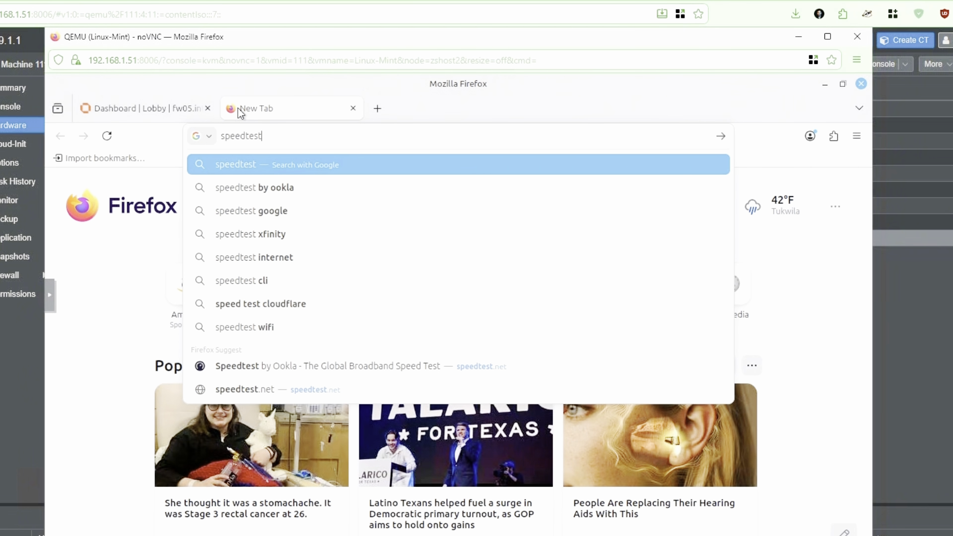
key("Return")
left_click(472, 424)
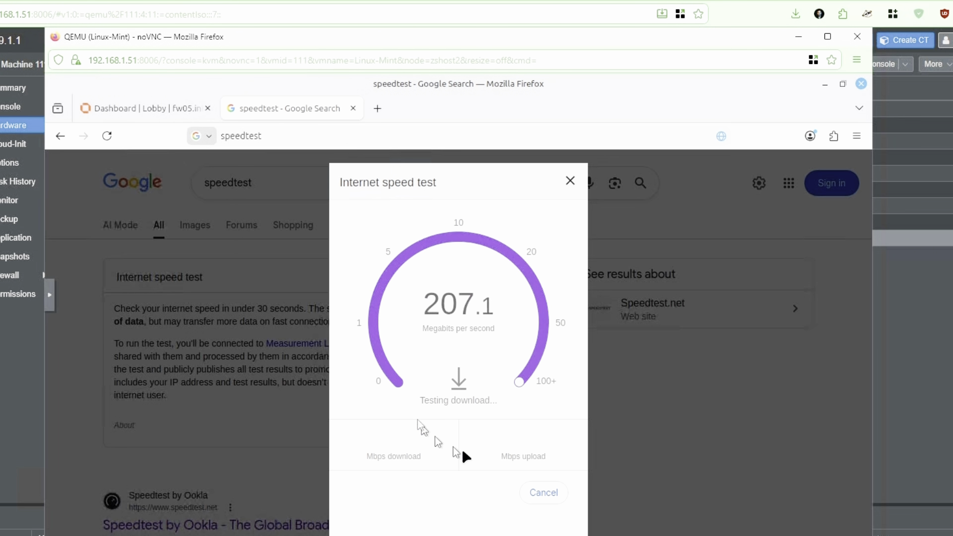
left_click(352, 109)
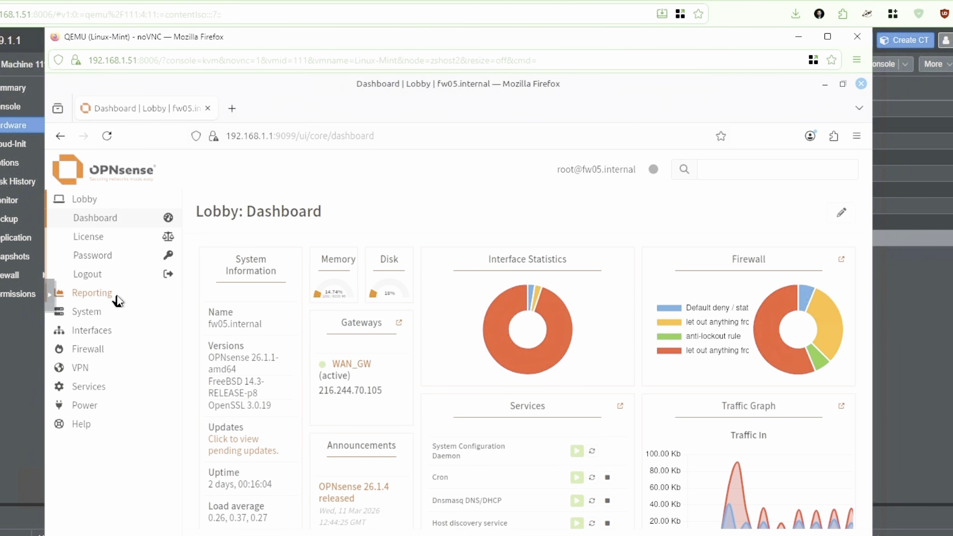
Assign the unused vtnet1 device as a new interface in the OPNsense interface assignments.
left_click(118, 298)
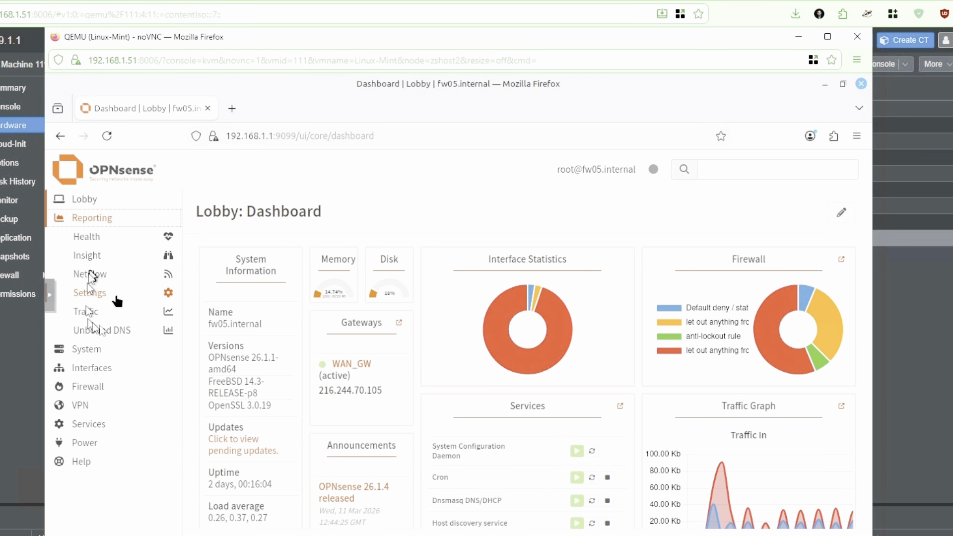
left_click(94, 368)
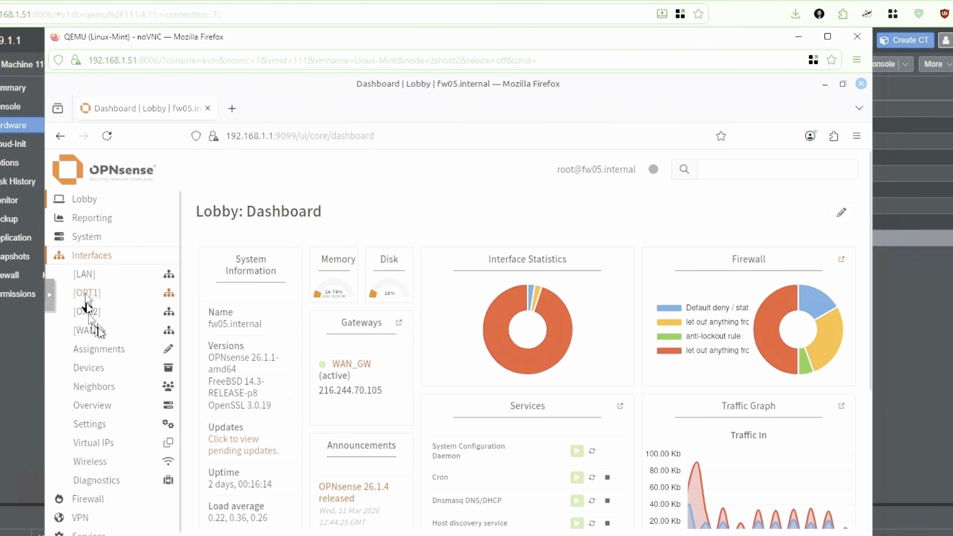
left_click(116, 354)
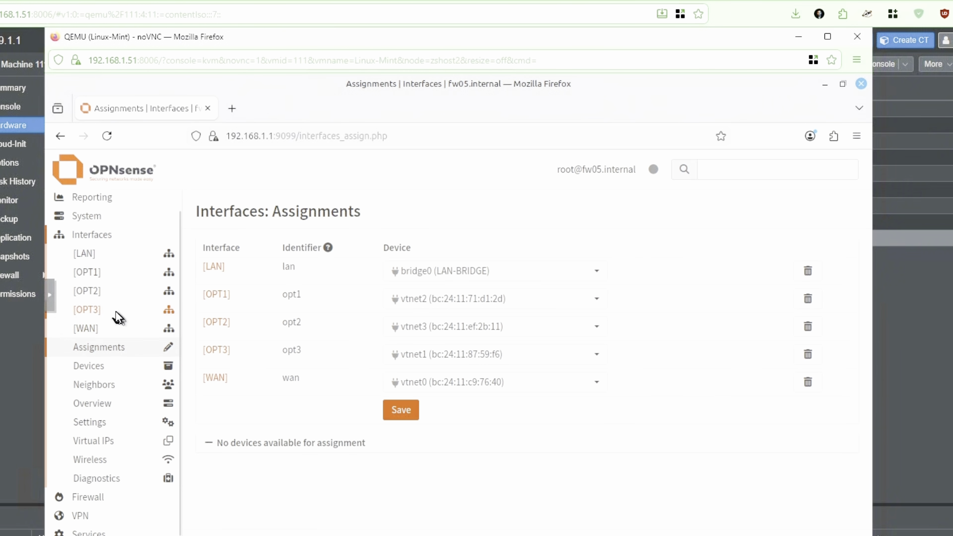
Enable the OPT3 interface, save its configuration and apply the changes.
left_click(94, 312)
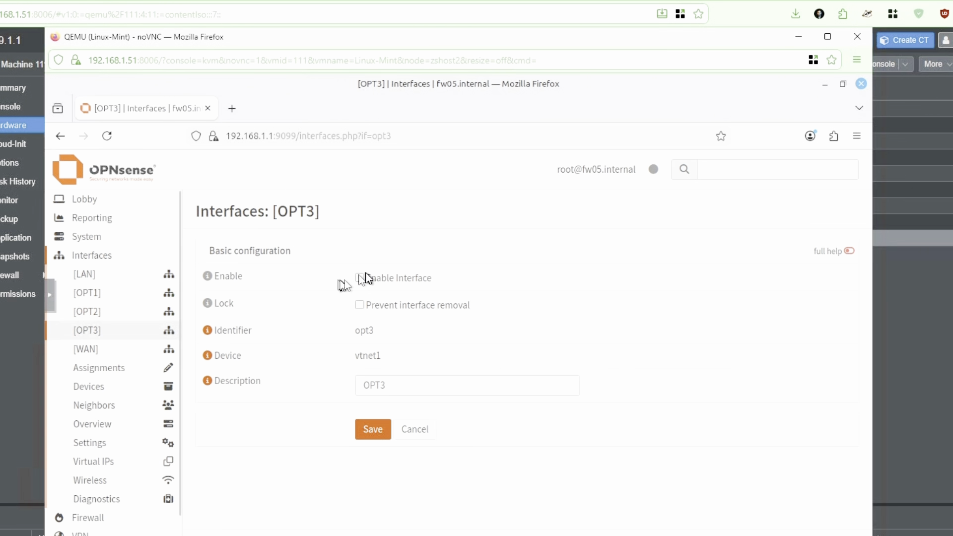
left_click(359, 278)
scroll(367, 402, "down", 5)
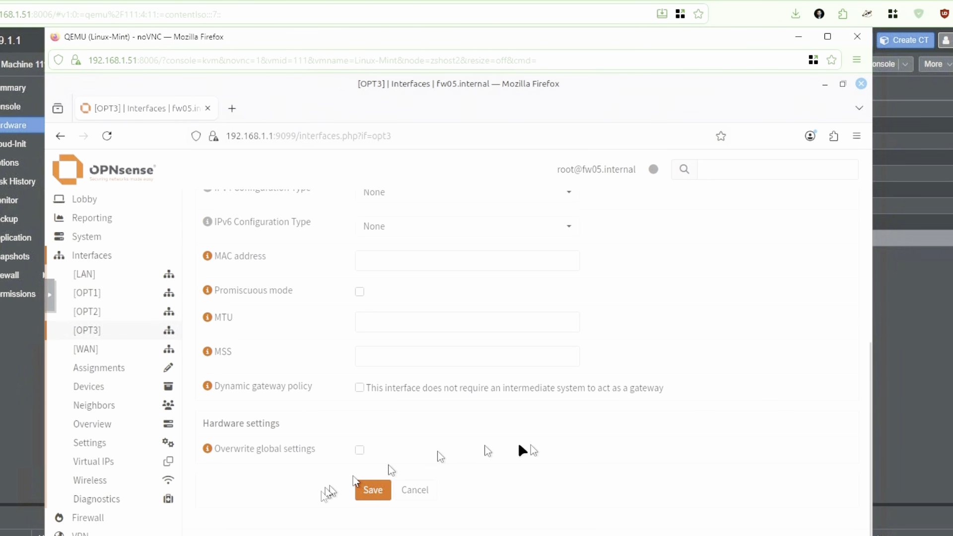
left_click(372, 493)
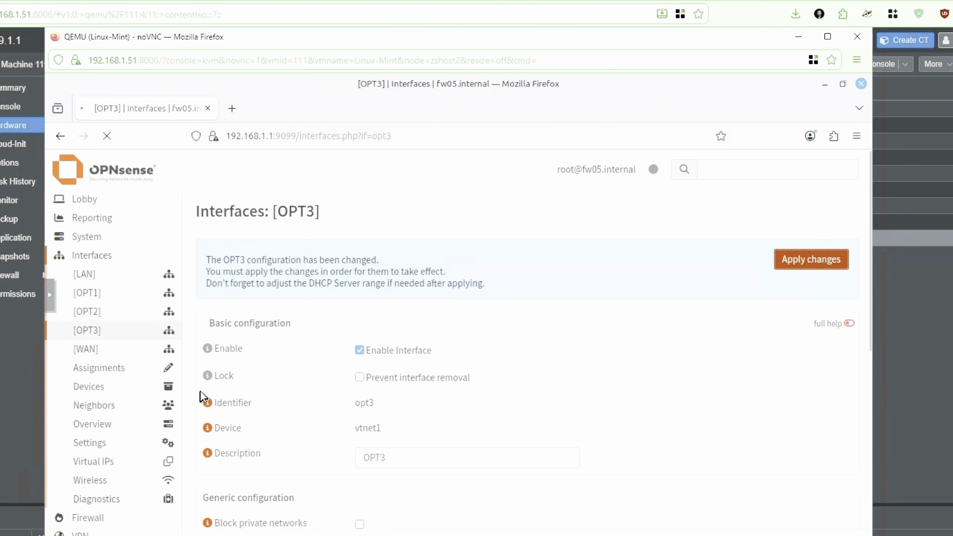
left_click(162, 329)
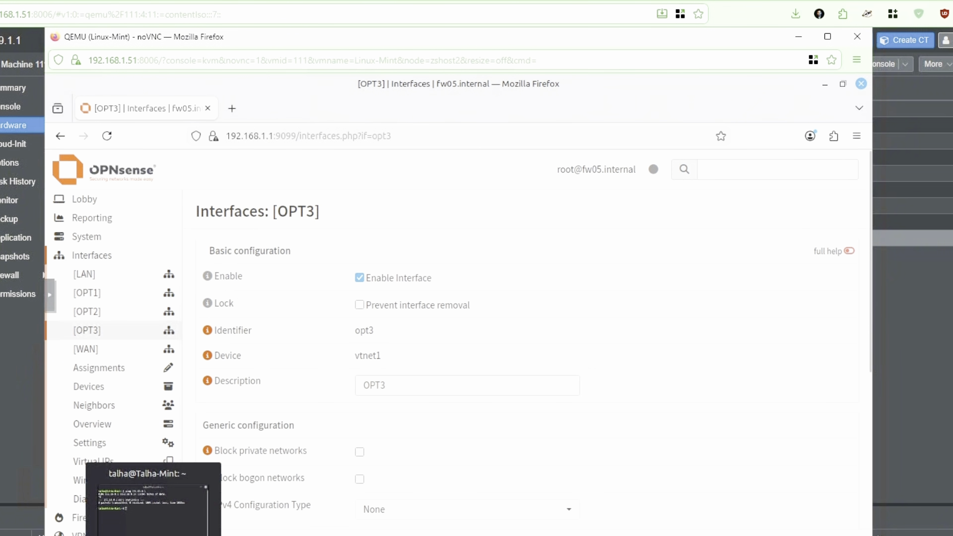
Start a continuous ping to 8.8.8.8 in the Linux-Mint terminal.
left_click(153, 535)
type("ping 8.8.8.8")
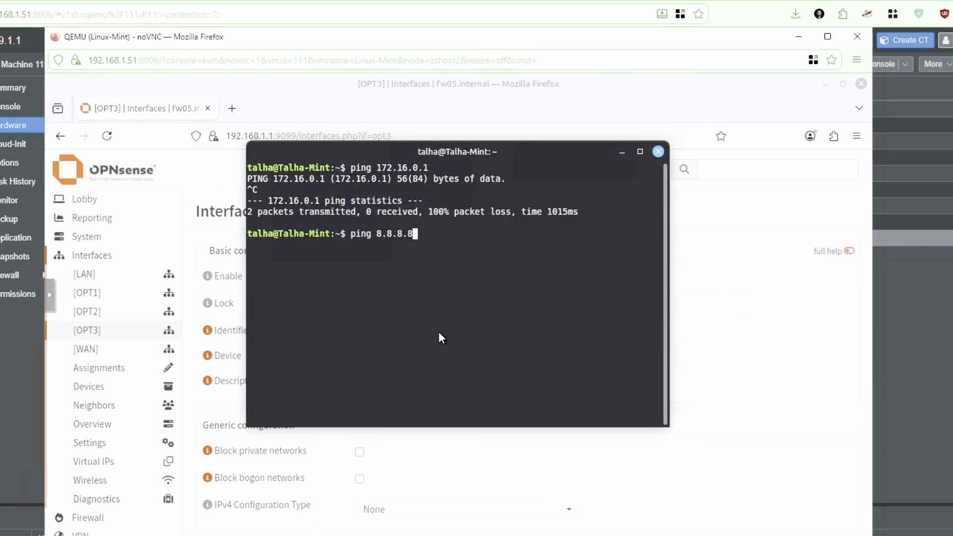
key("Return")
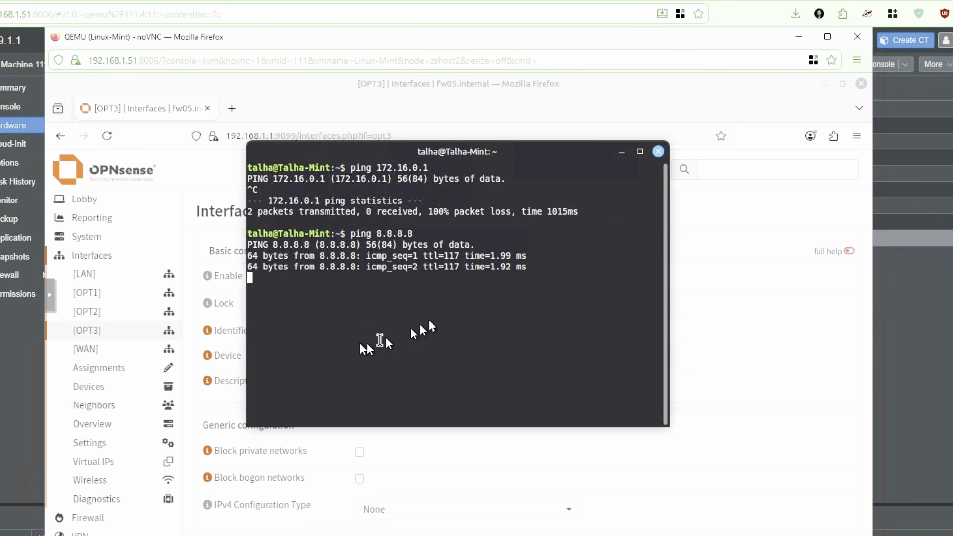
Set the Linux-Mint VM's network device to bridge vmbr2 in Proxmox and check the running ping in the console.
left_click(44, 378)
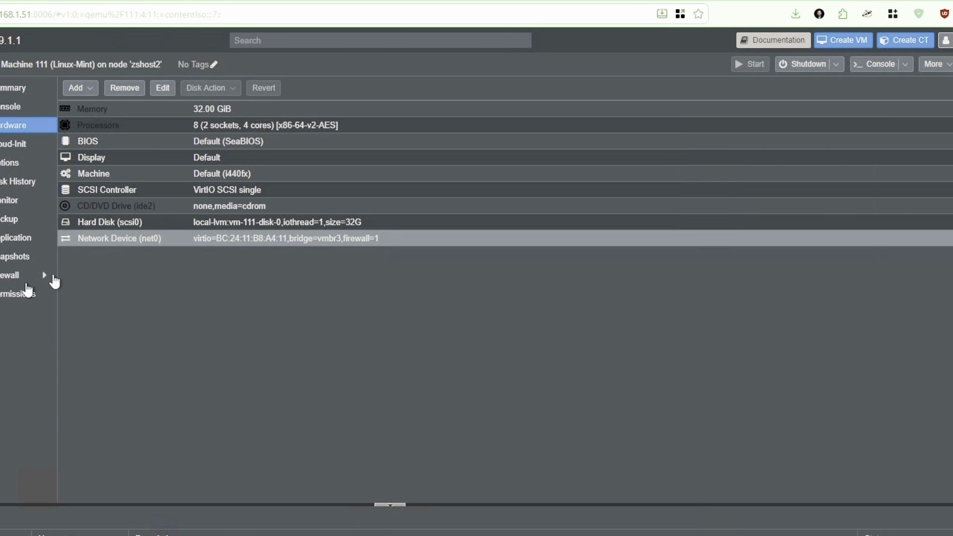
double_click(193, 239)
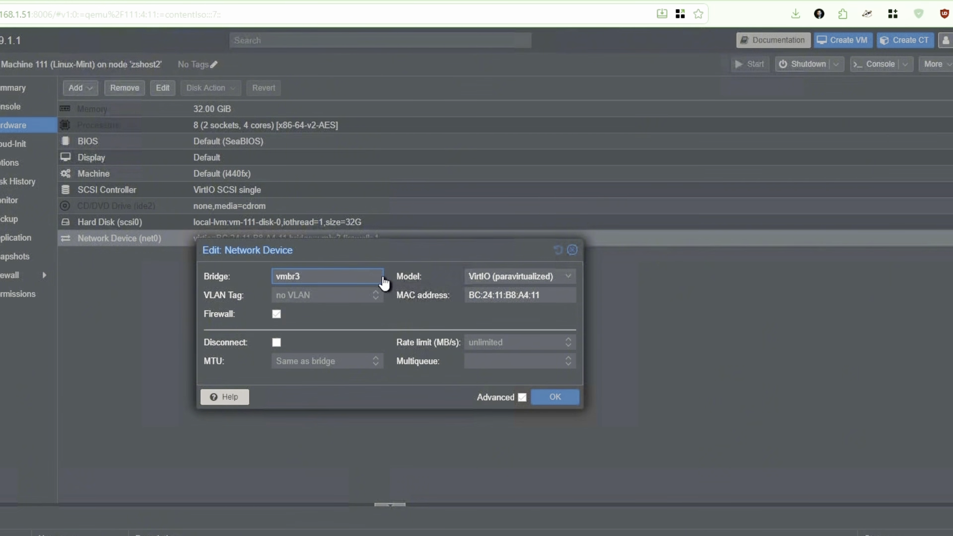
left_click(385, 284)
left_click(293, 344)
left_click(547, 397)
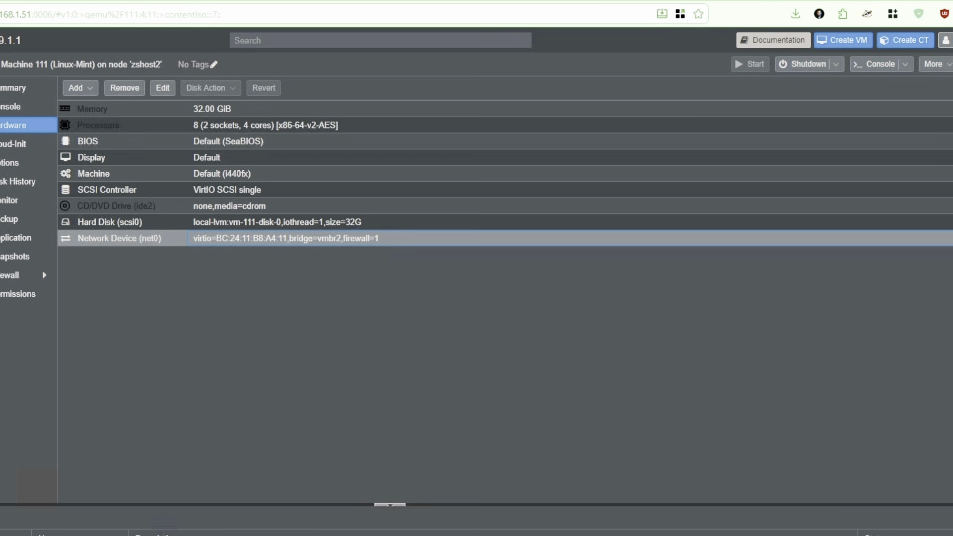
left_click(455, 535)
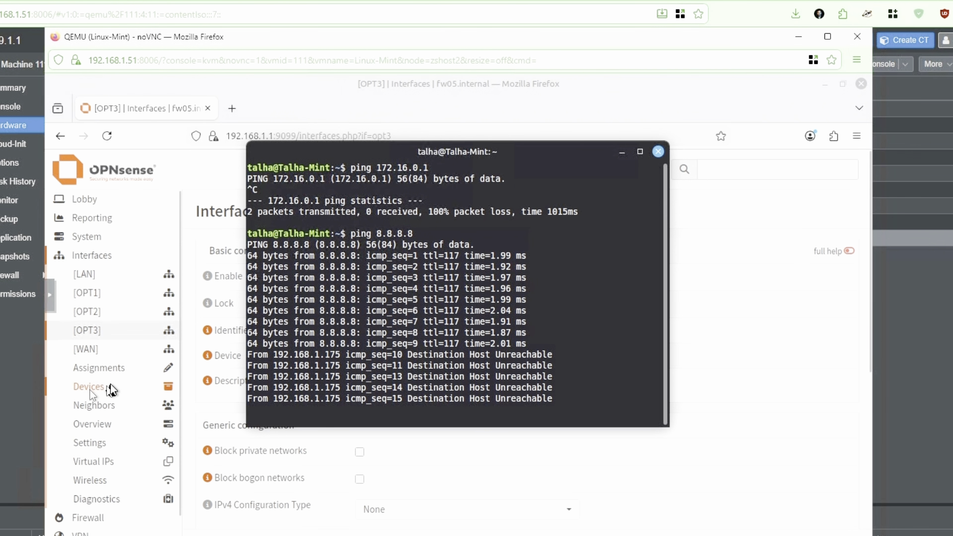
Set the Linux-Mint VM's network device back to bridge vmbr3 in Proxmox and recheck the running ping in the console.
left_click(3, 334)
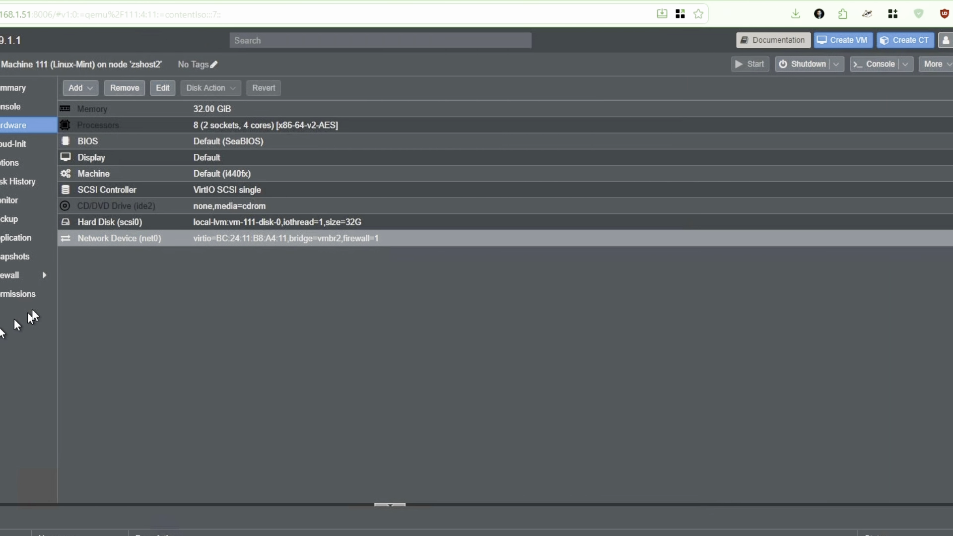
double_click(155, 244)
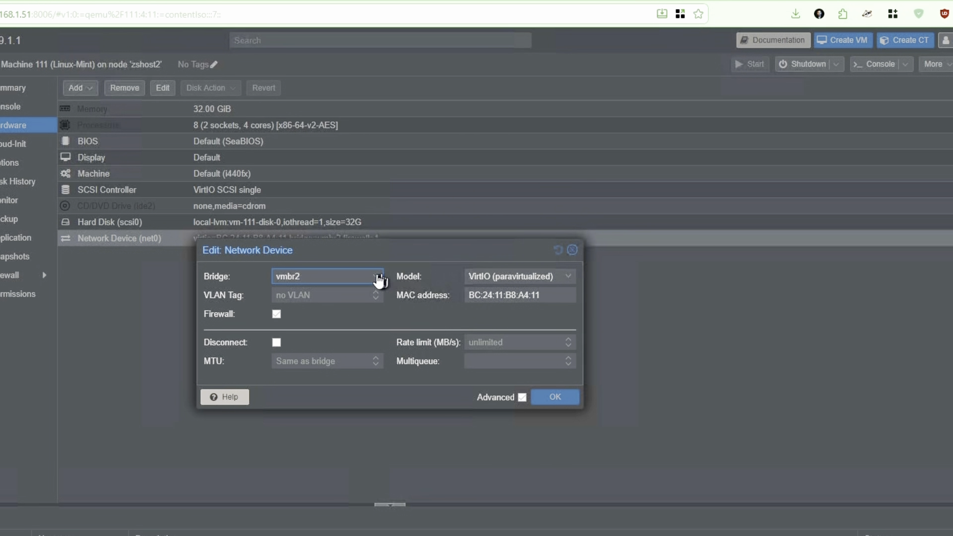
left_click(380, 281)
left_click(318, 358)
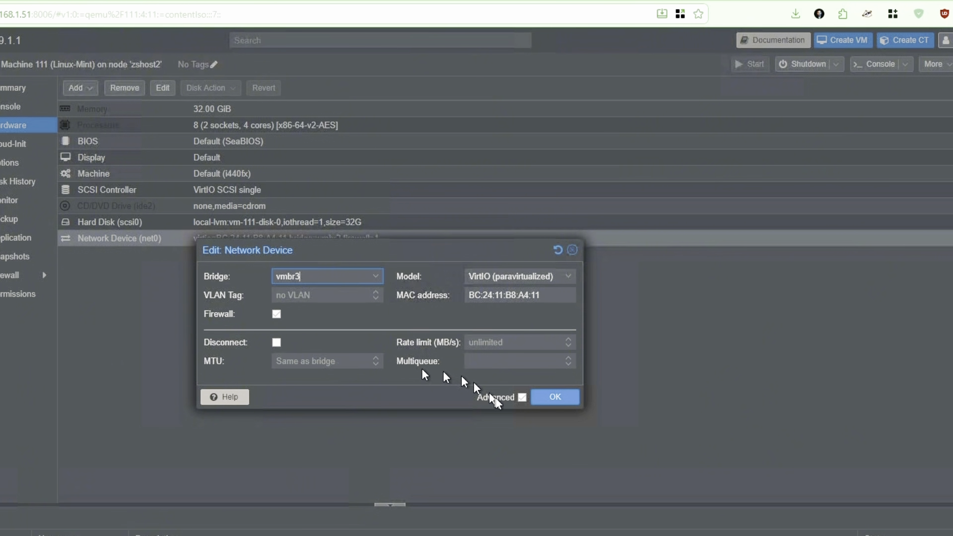
left_click(551, 397)
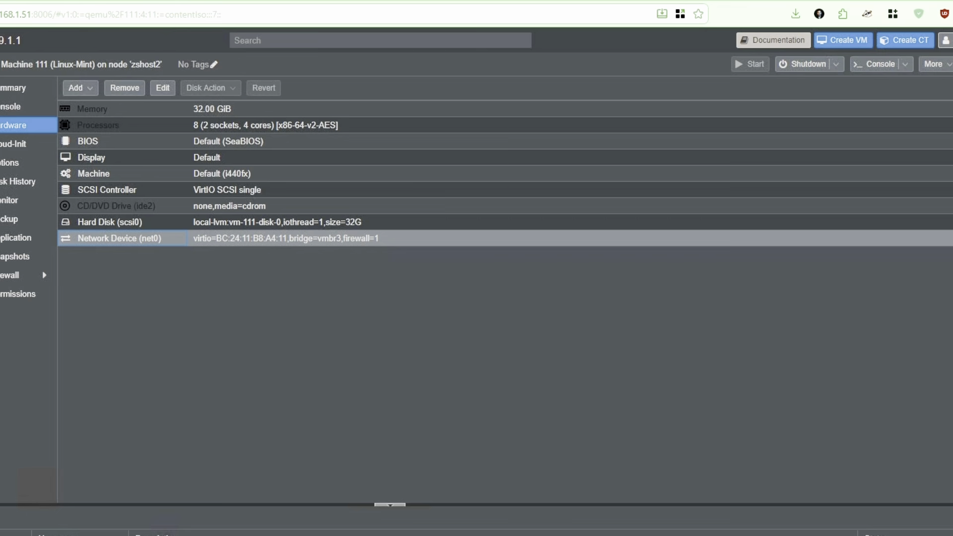
mouse_move(418, 535)
left_click(484, 535)
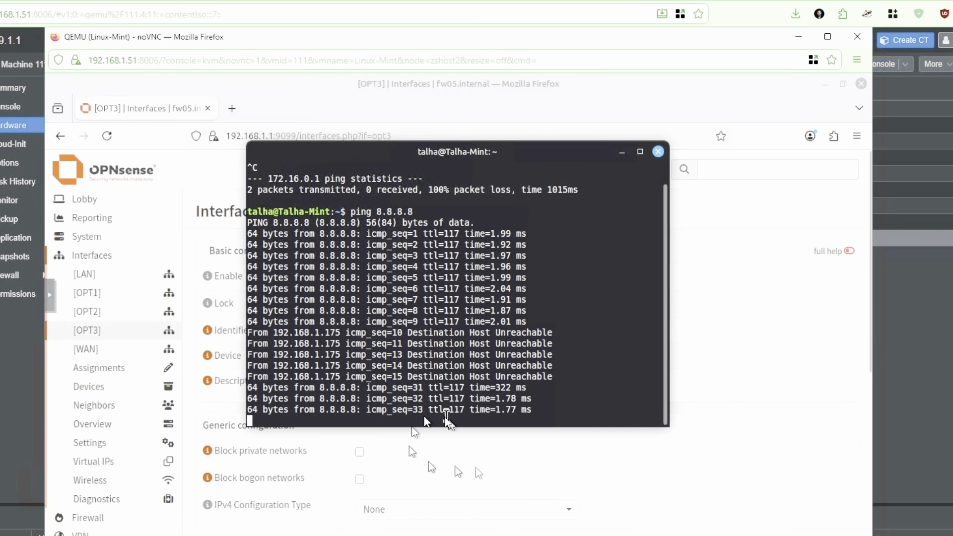
Add OPT3 to the member interfaces of the LAN-BRIDGE device, save the bridge and apply the settings.
left_click(726, 397)
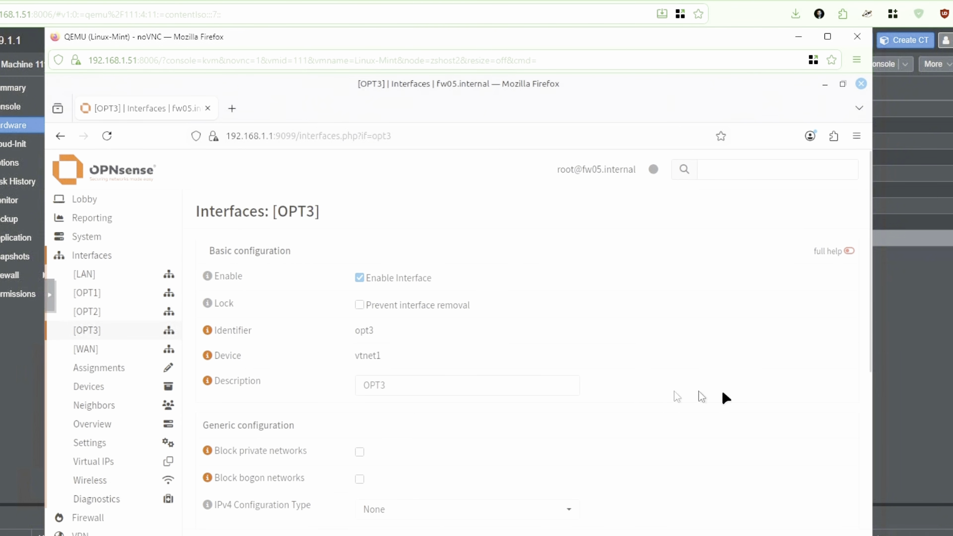
left_click(119, 389)
left_click(99, 407)
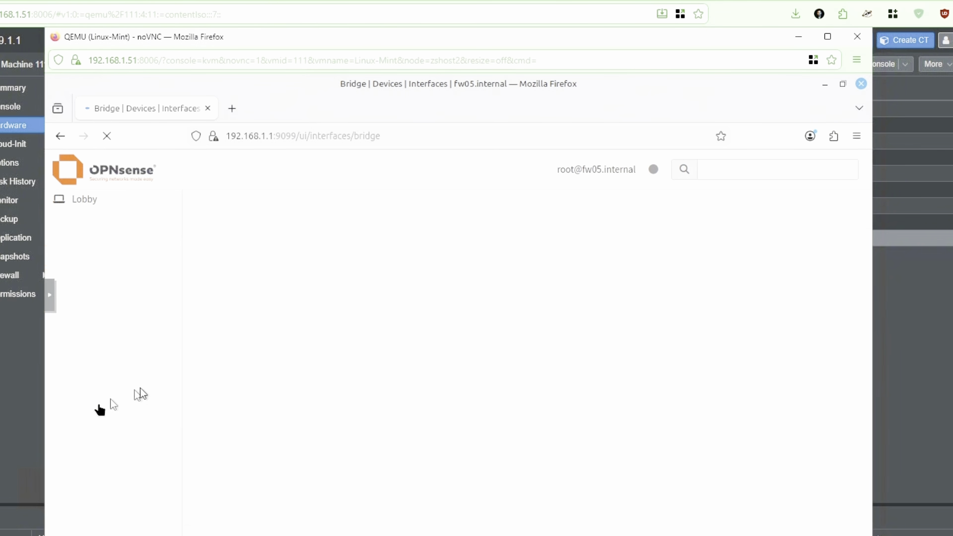
left_click(805, 311)
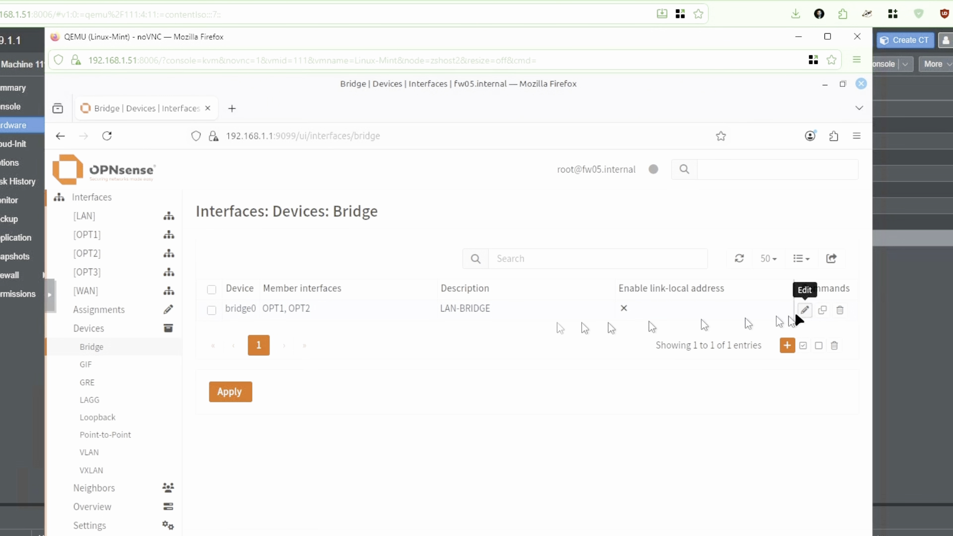
left_click(431, 291)
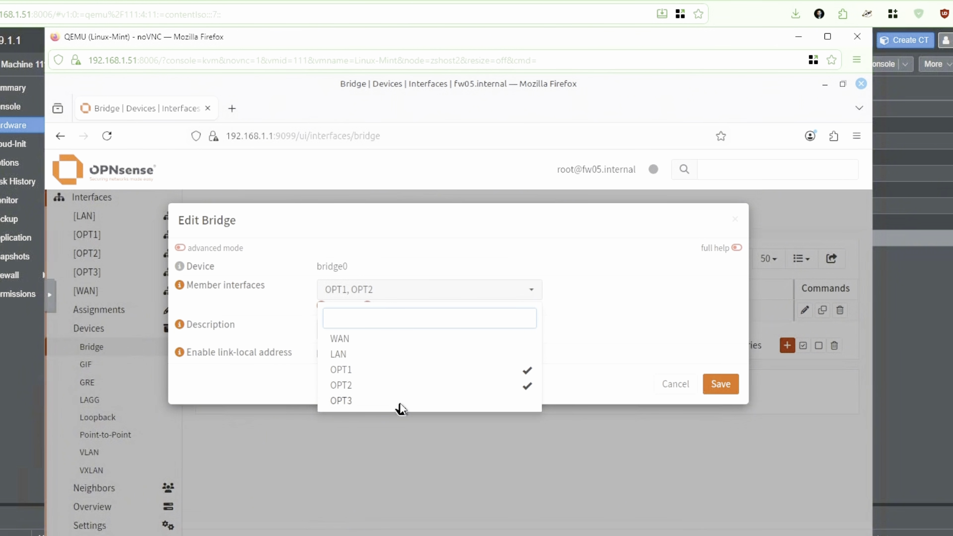
left_click(399, 403)
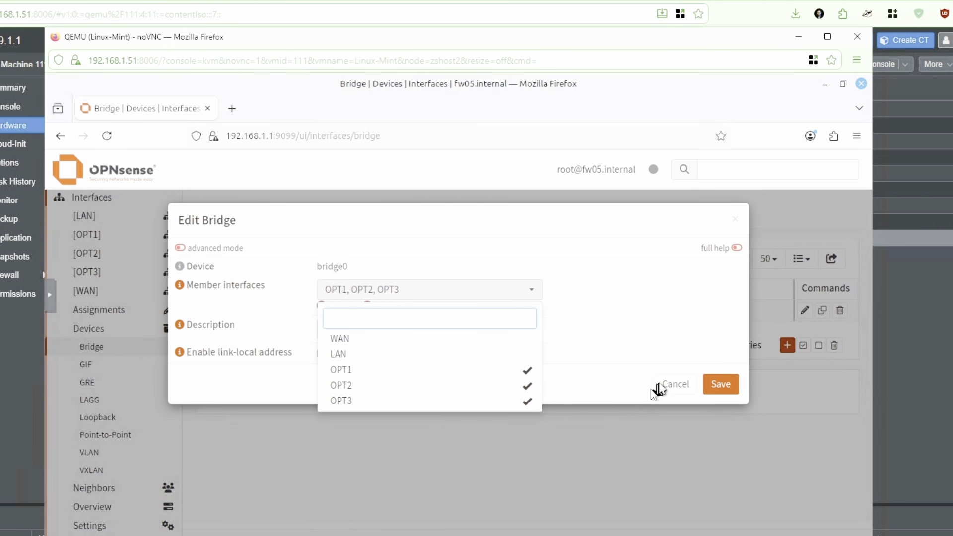
left_click(719, 384)
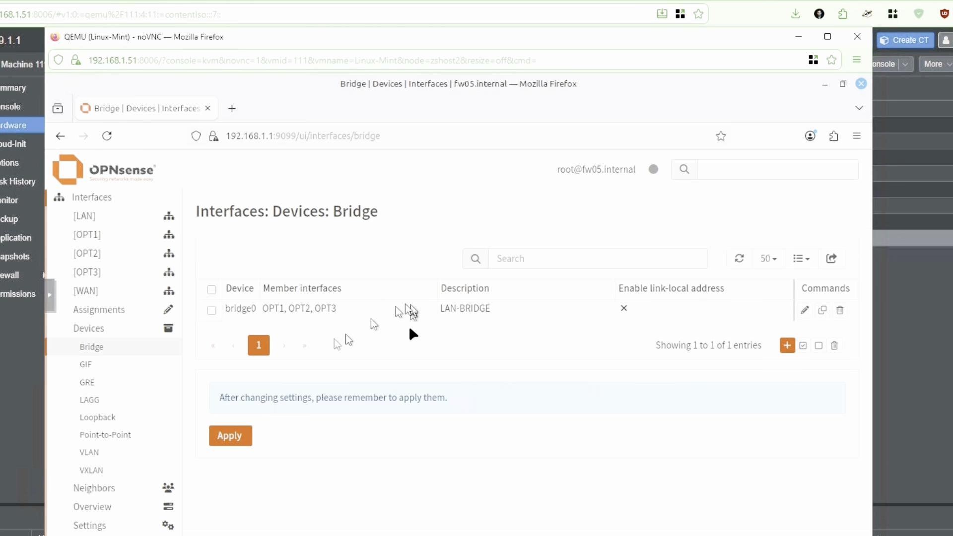
left_click(220, 440)
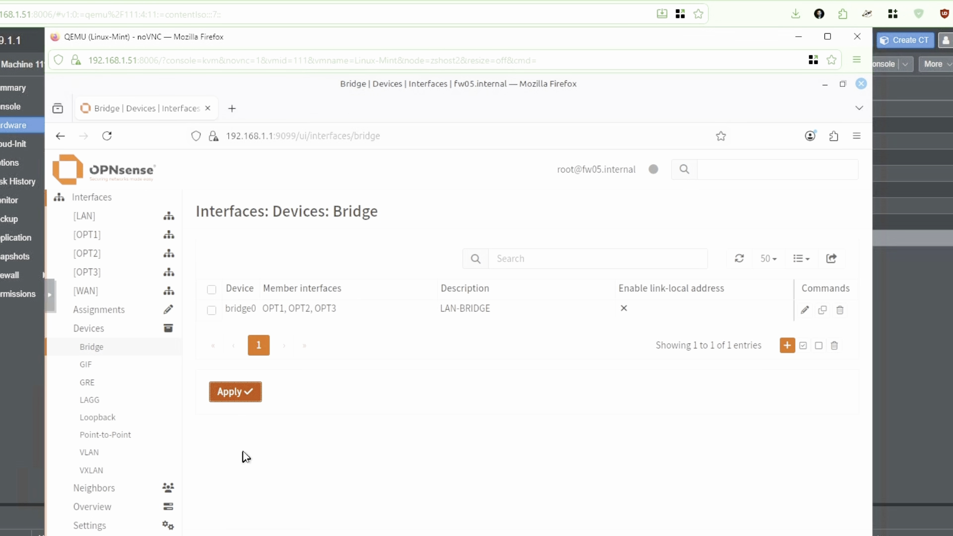
Set the LAN interface's description to LANBridge, save its configuration and apply the changes.
left_click(94, 273)
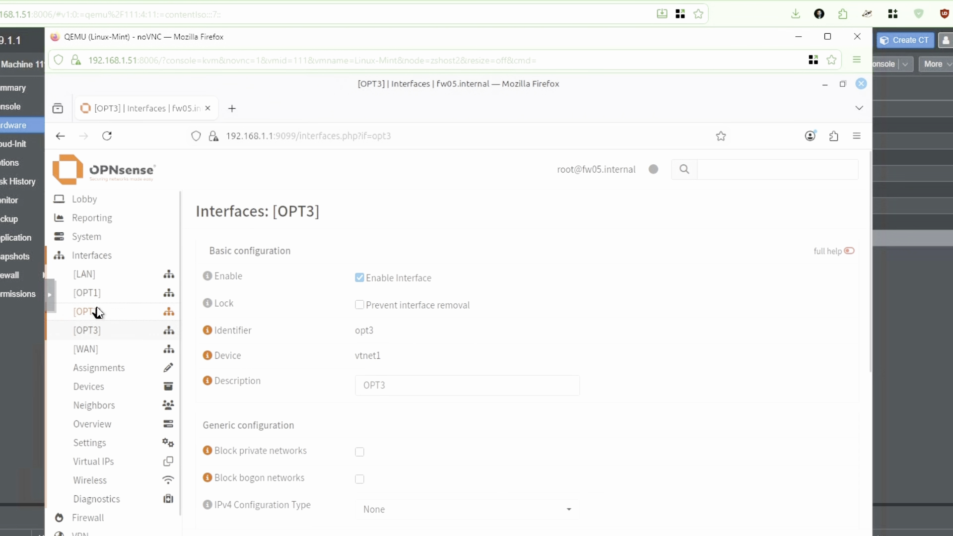
left_click(97, 311)
left_click(91, 297)
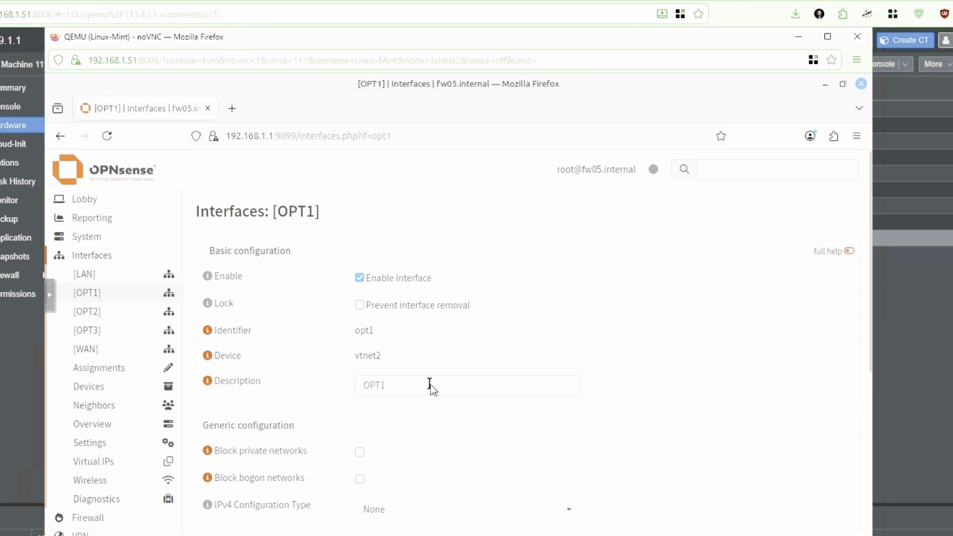
left_click(84, 282)
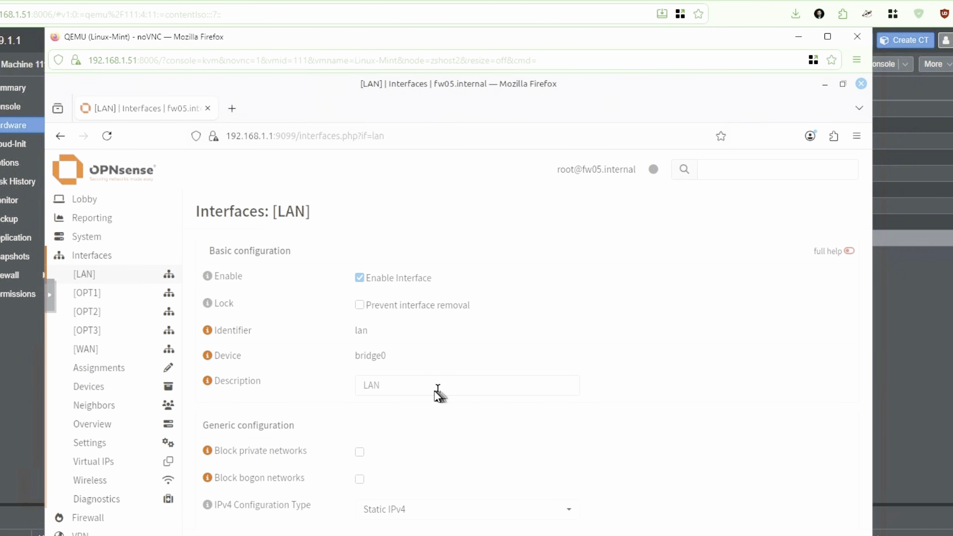
left_click(434, 390)
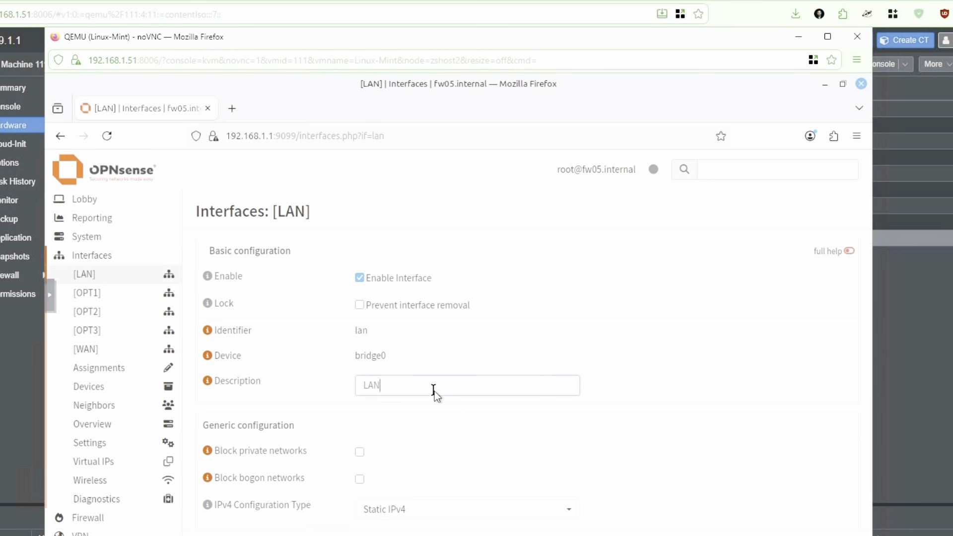
type("-Bridge")
scroll(437, 395, "down", 5)
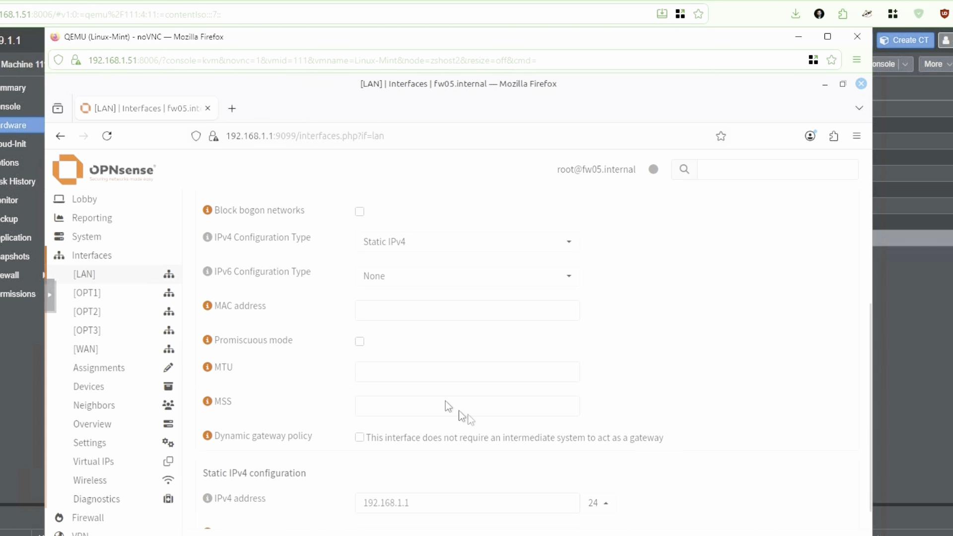
scroll(616, 447, "down", 2)
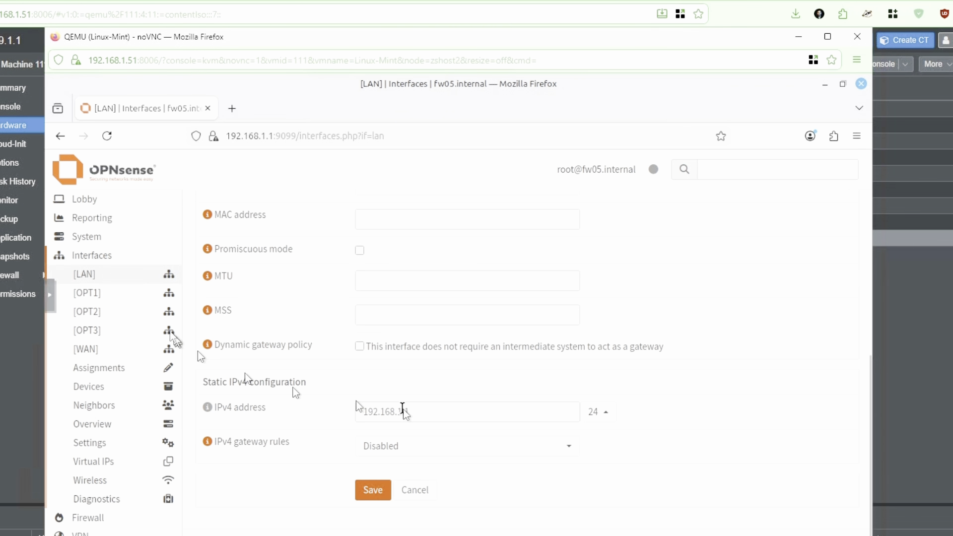
left_click(373, 490)
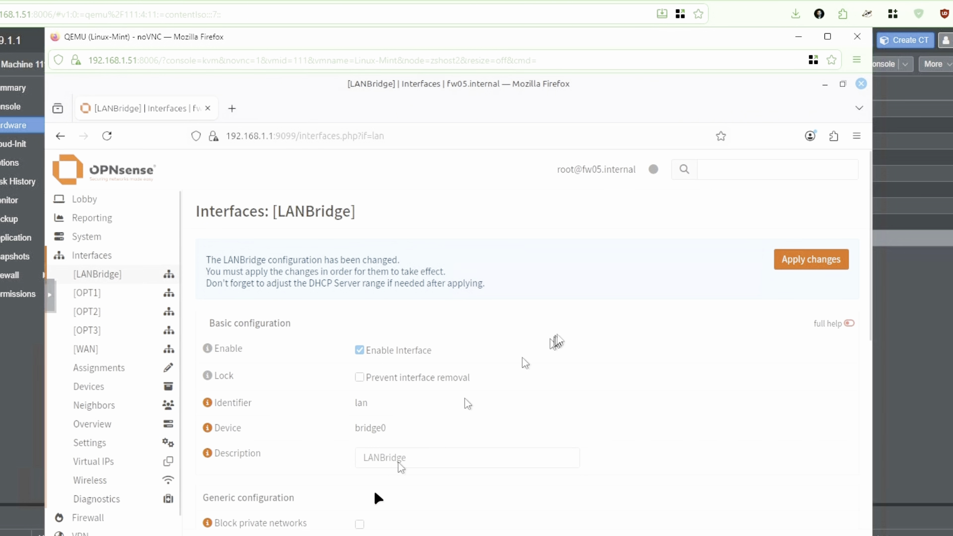
left_click(823, 263)
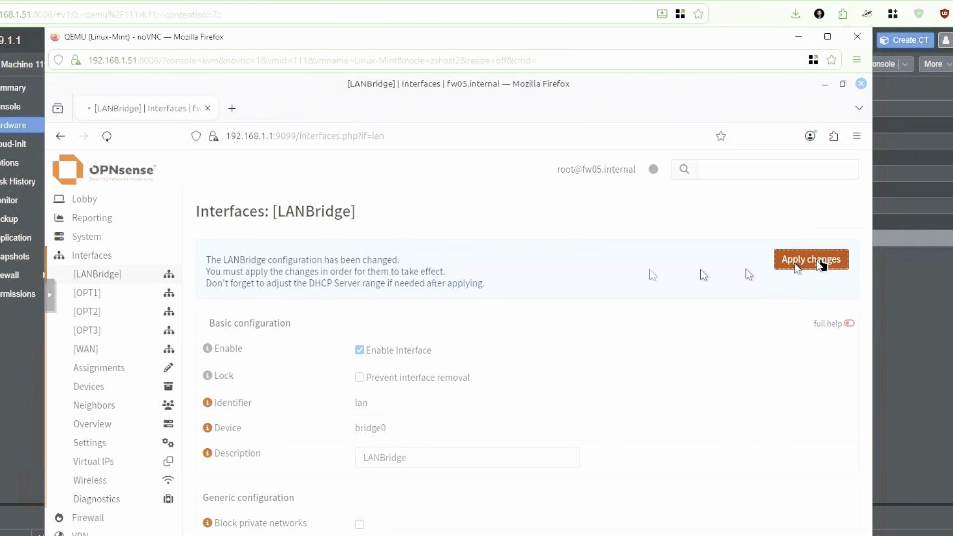
Set the OPT1 interface's description to LAN1 and save its configuration.
left_click(92, 295)
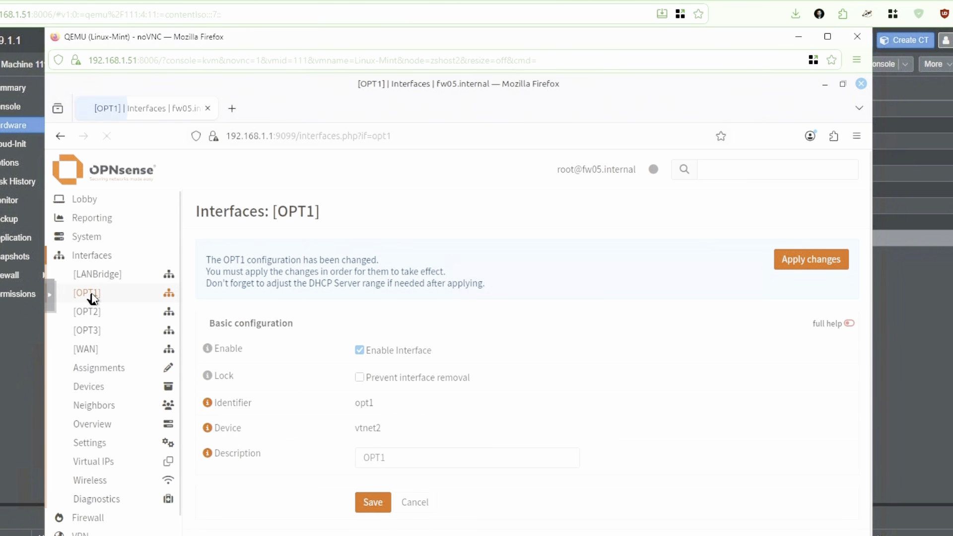
left_click_drag(396, 460, 343, 462)
type("LAN1")
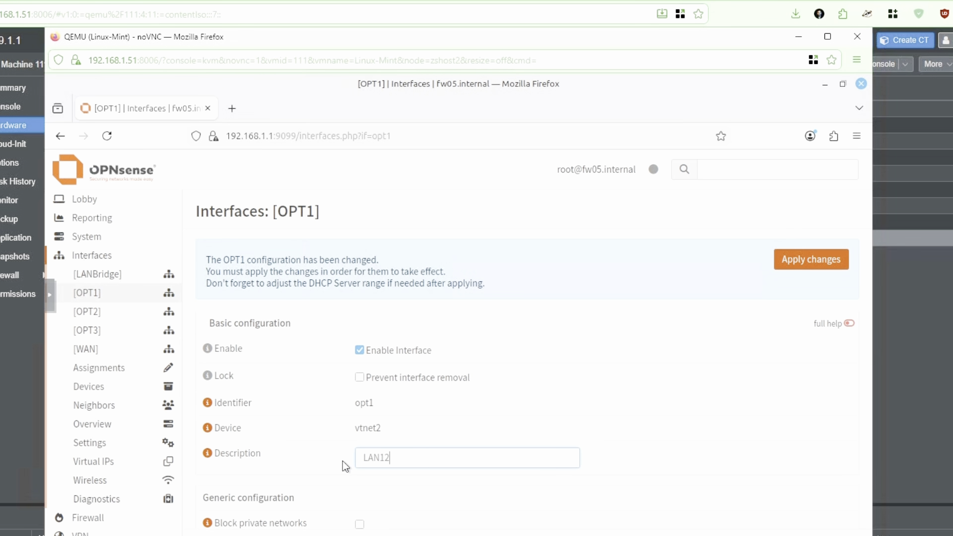
left_click(795, 272)
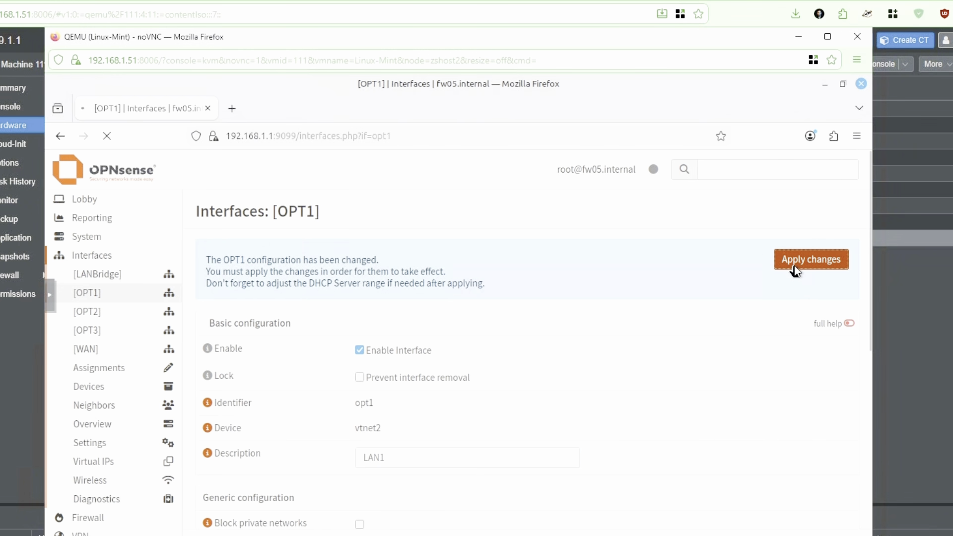
left_click_drag(394, 385, 351, 394)
type("LAN12")
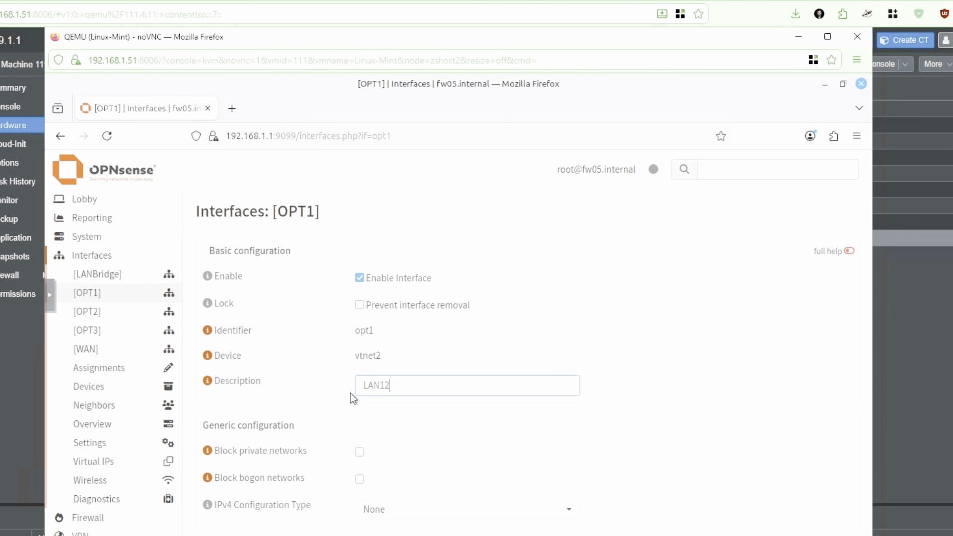
scroll(352, 400, "down", 5)
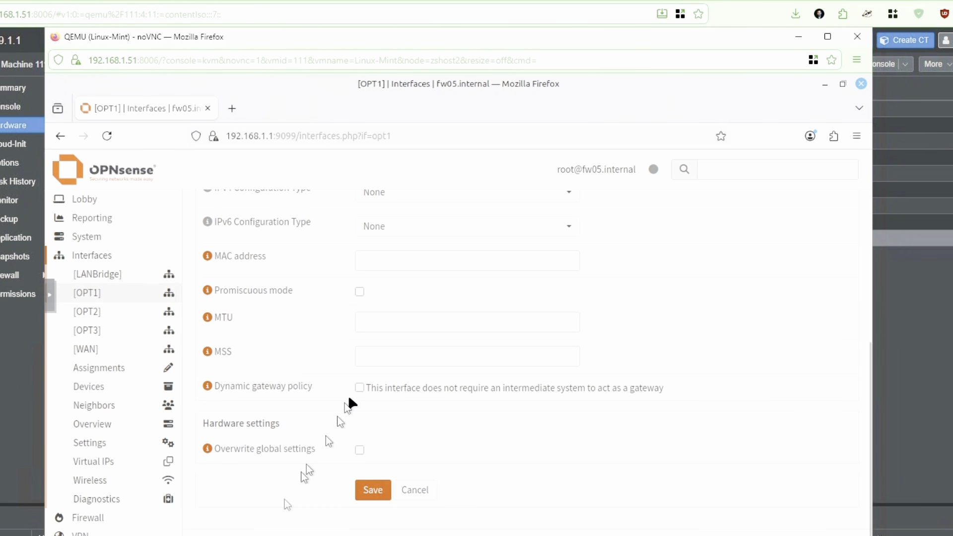
left_click(373, 491)
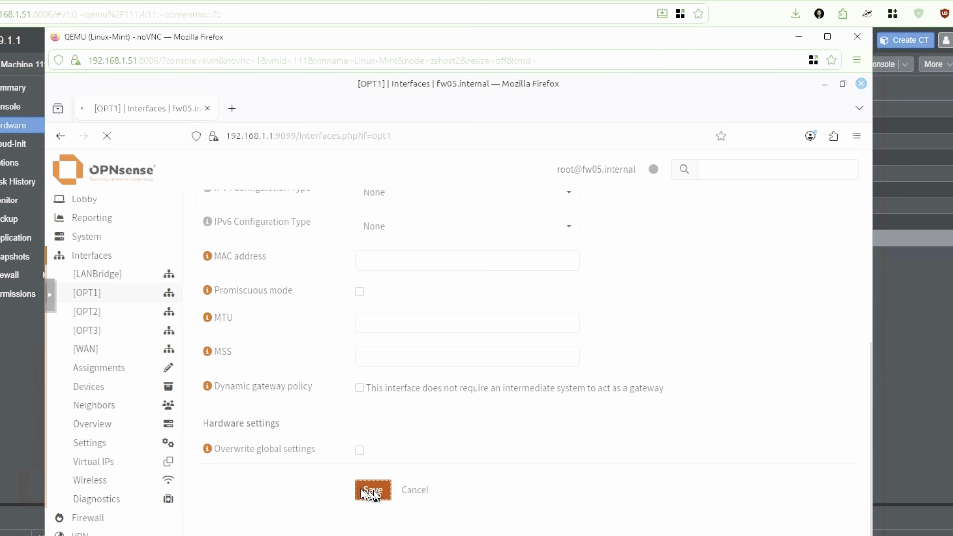
Set the OPT2 interface's description to LAN2 and save its configuration.
left_click(106, 316)
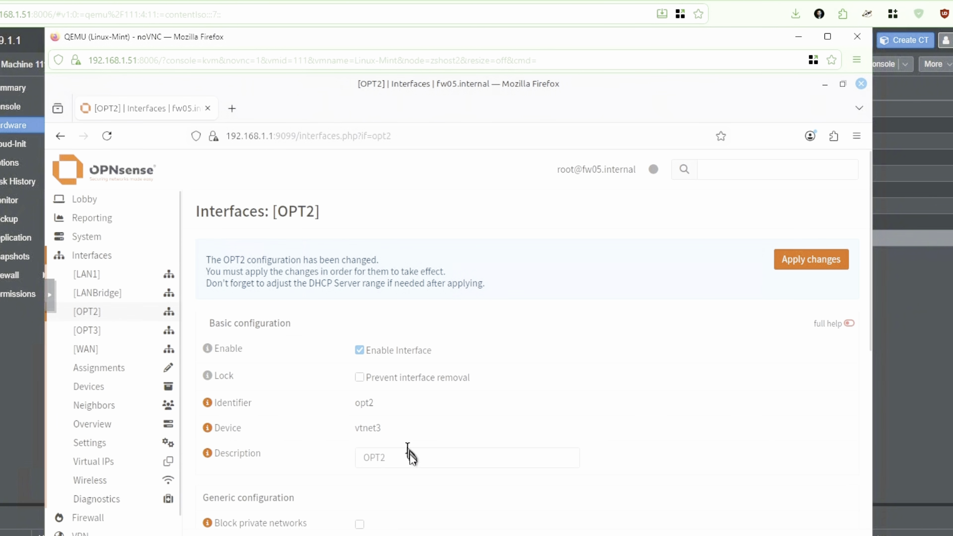
left_click_drag(405, 456, 336, 456)
type("LAN2")
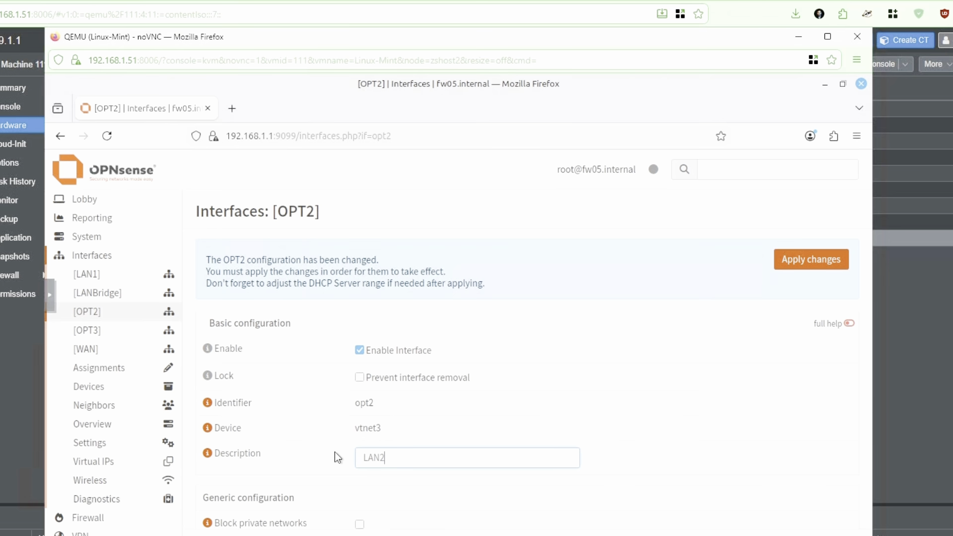
scroll(347, 472, "down", 5)
left_click(373, 491)
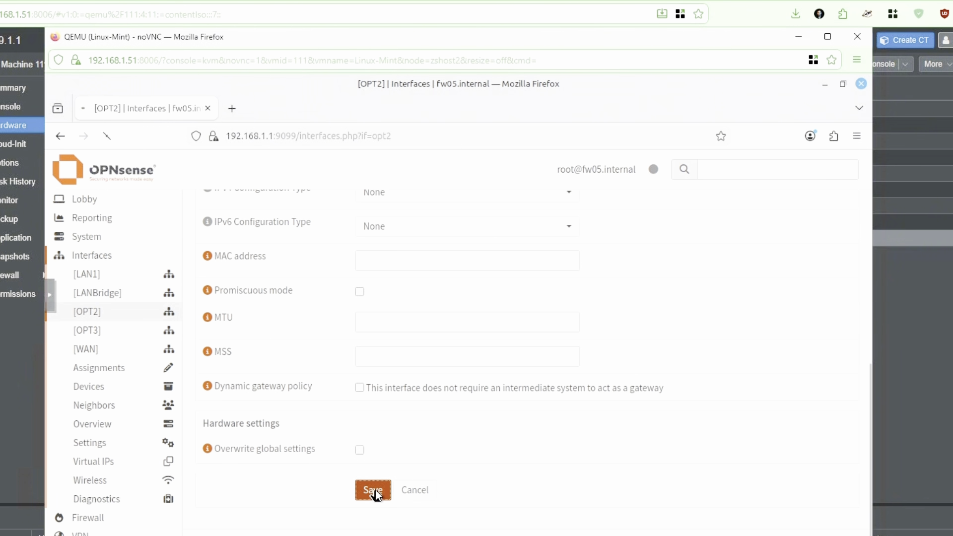
Set the OPT3 interface's description to LAN3, save its configuration and apply the changes.
left_click(95, 336)
left_click_drag(392, 457, 319, 462)
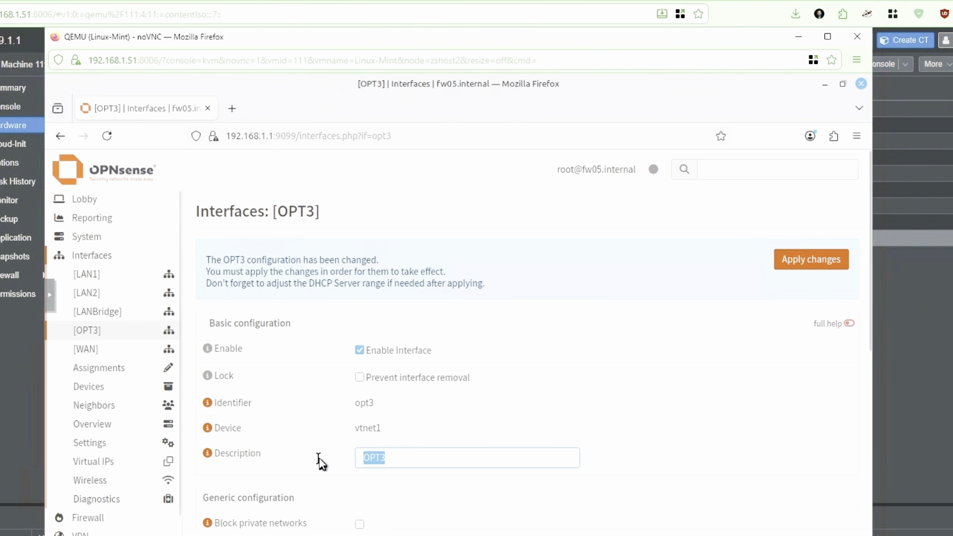
type("LAN3")
scroll(348, 477, "down", 5)
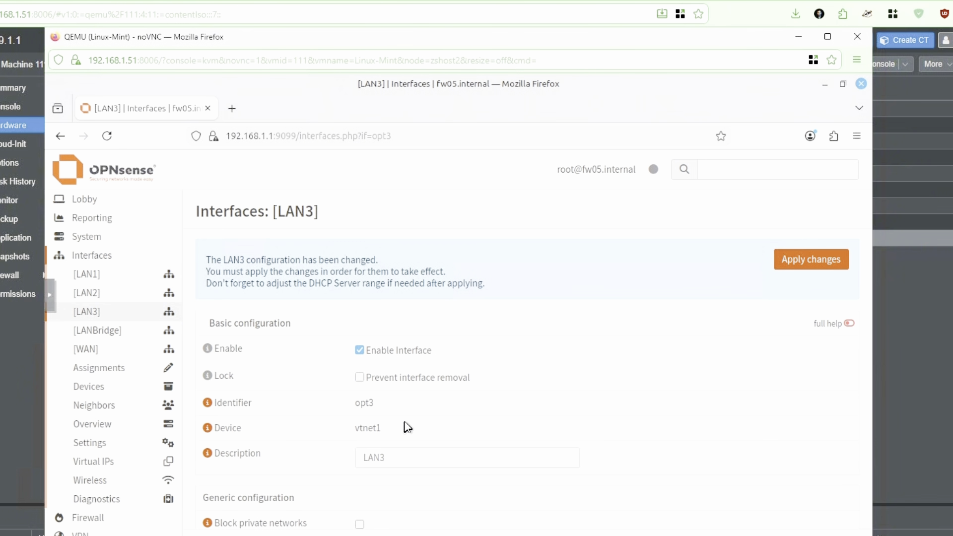
left_click(797, 264)
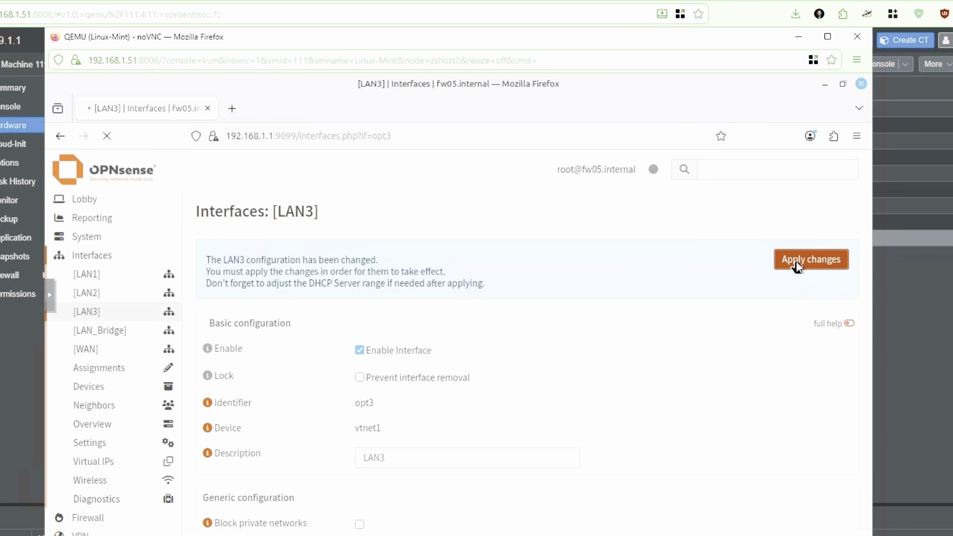
Set the Linux-Mint VM's network device to bridge vmbr2 in Proxmox and return to its console.
left_click(33, 388)
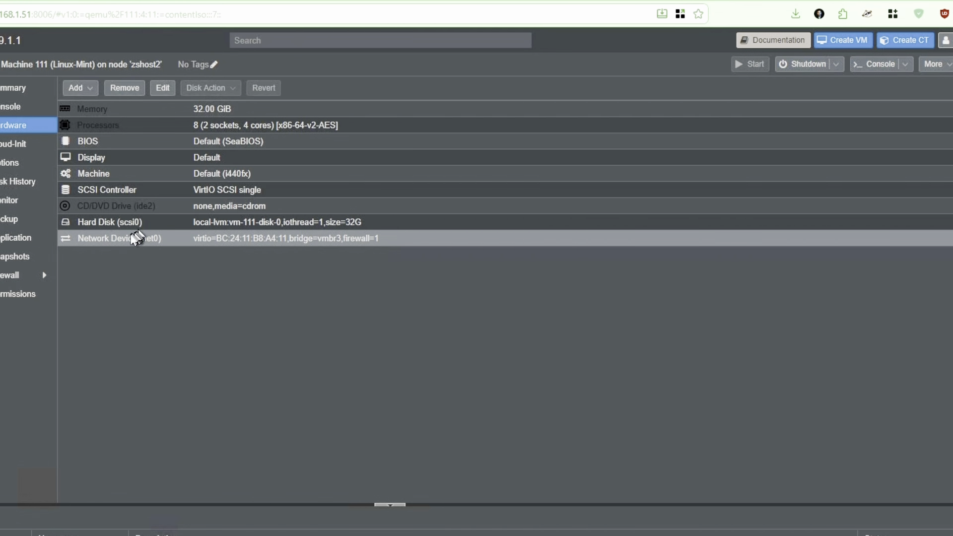
double_click(118, 240)
left_click(373, 279)
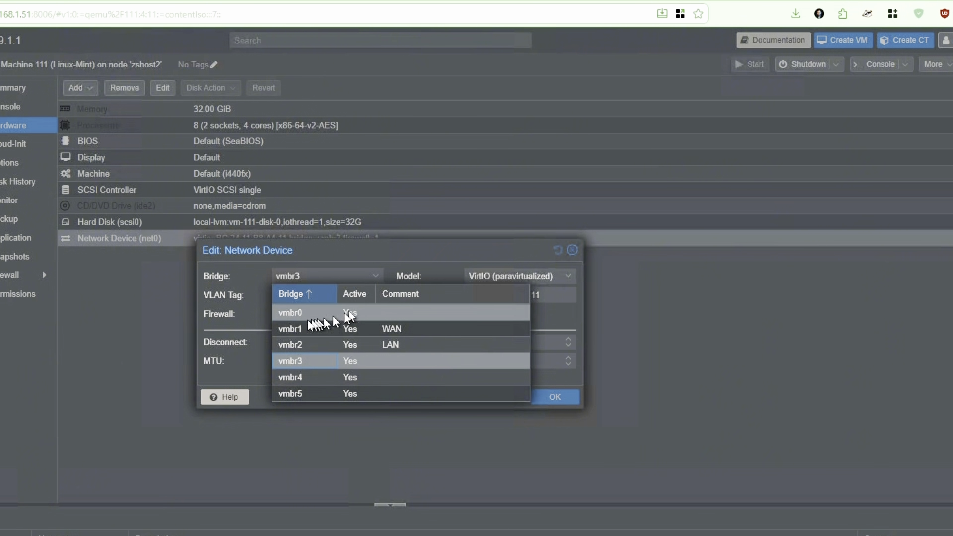
left_click(292, 343)
left_click(541, 398)
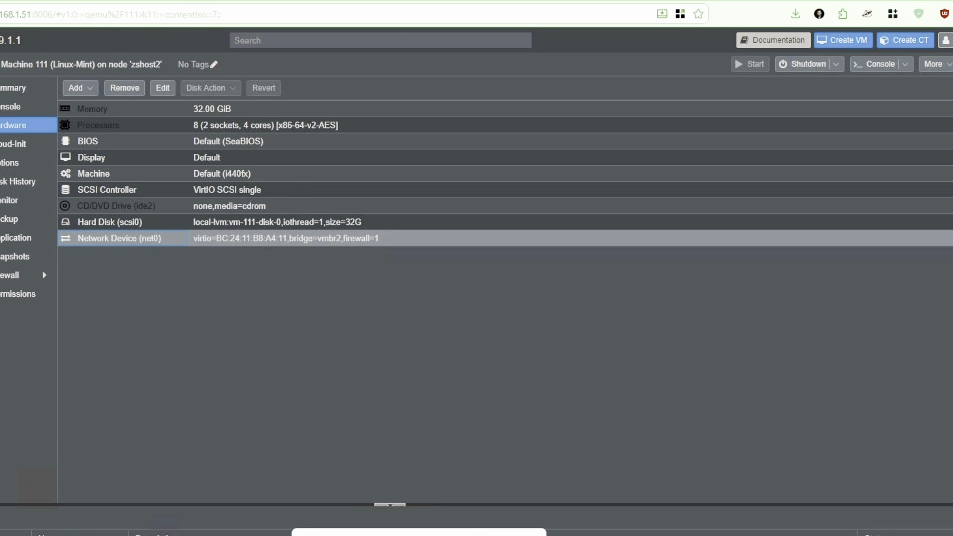
left_click(51, 392)
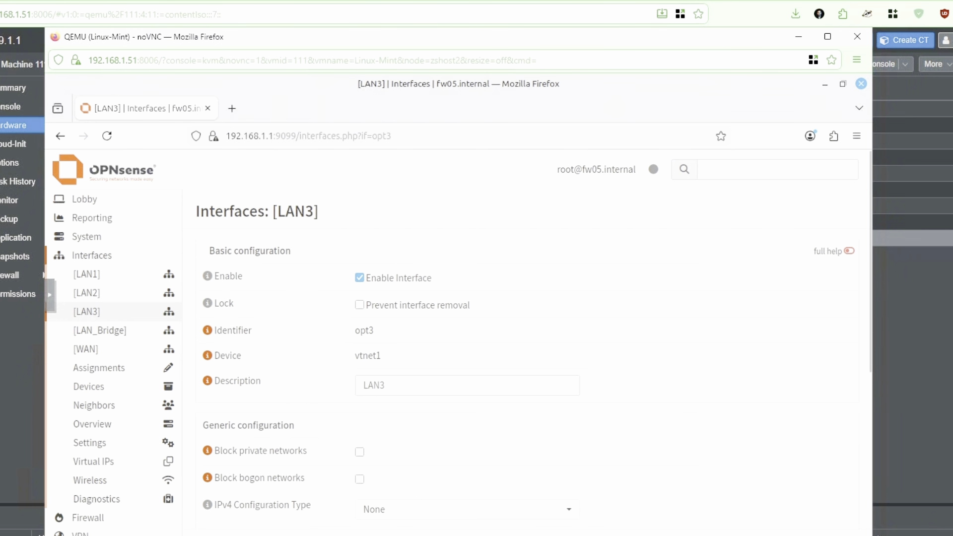
Switch to the Manjaro VM's hardware in Proxmox and set its network device to bridge vmbr4.
key("alt+Tab")
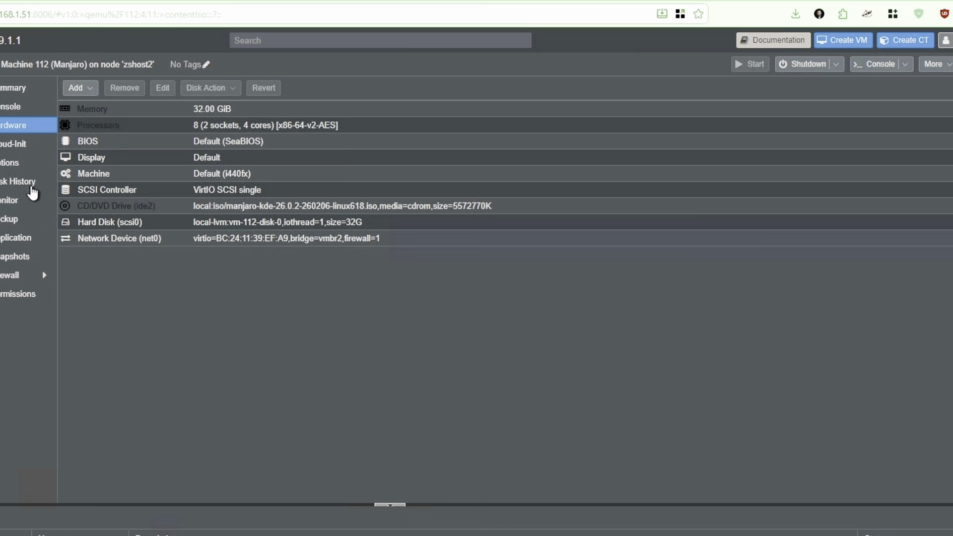
double_click(131, 242)
left_click(377, 277)
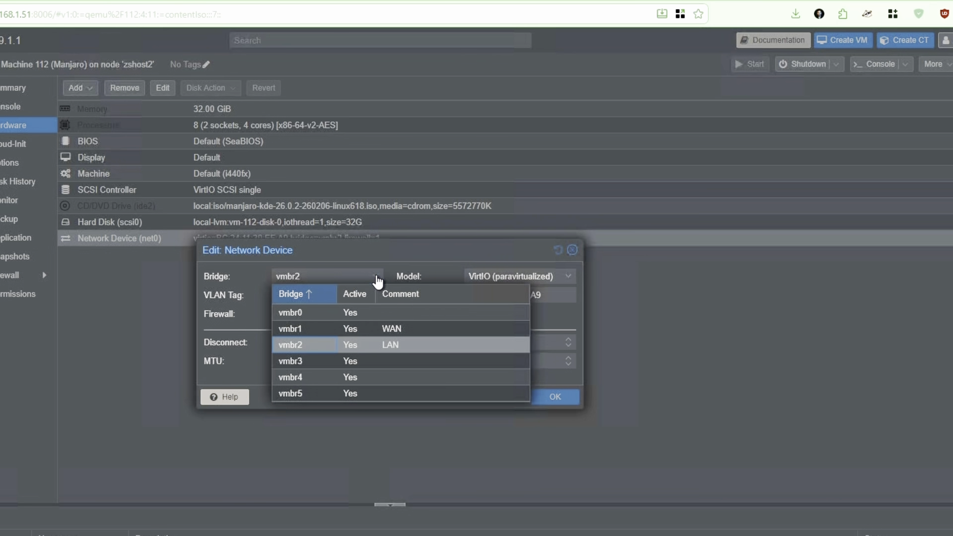
left_click(306, 377)
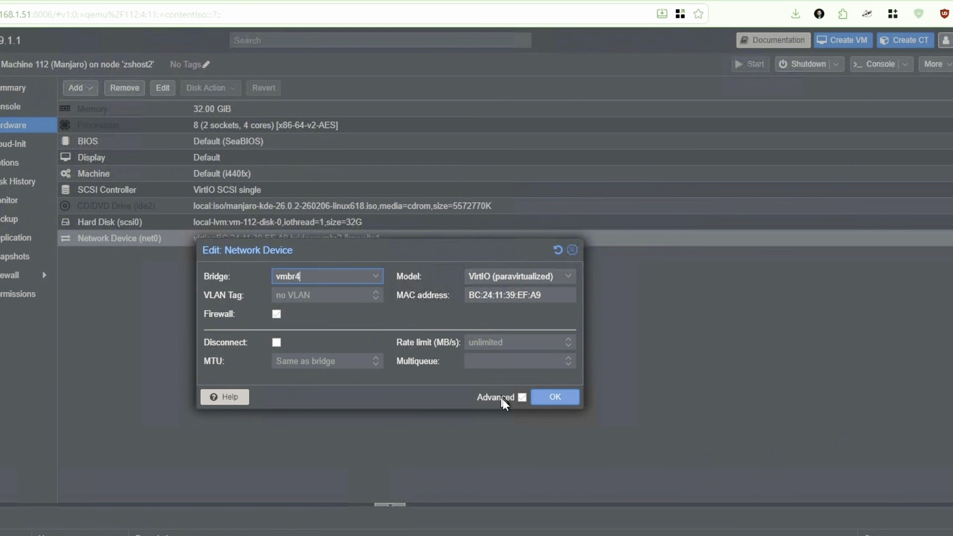
left_click(561, 399)
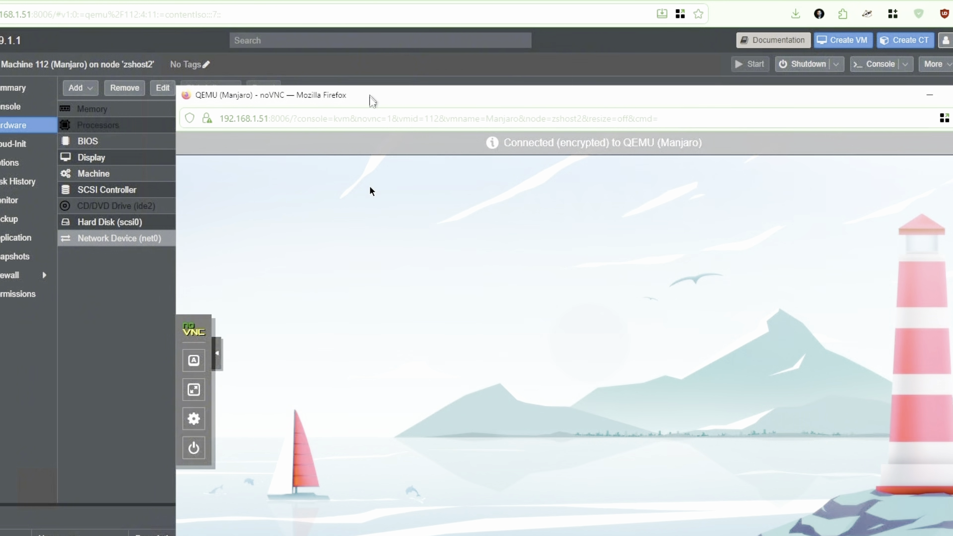
Move the Manjaro console window aside and log in to the VM with the account password.
left_click_drag(370, 95, 194, 51)
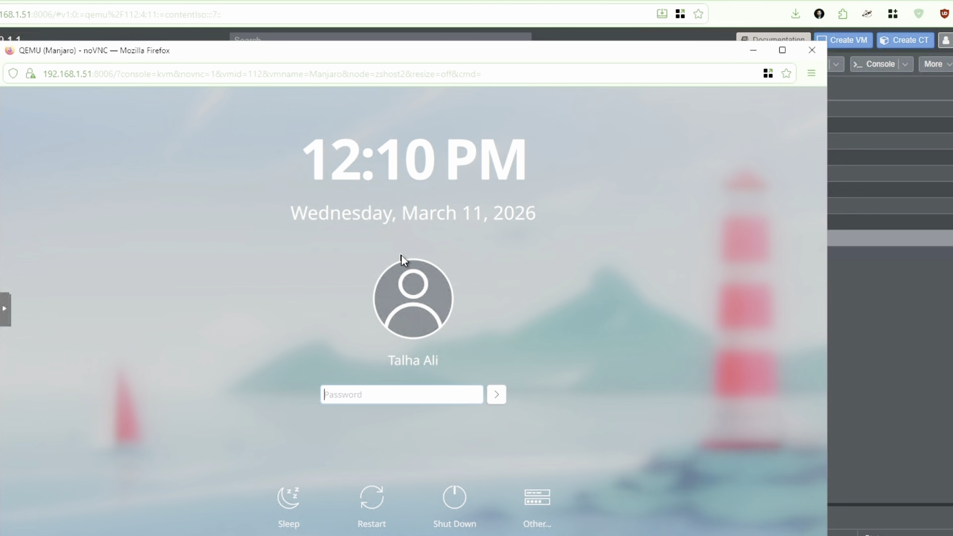
type("****************")
key("Return")
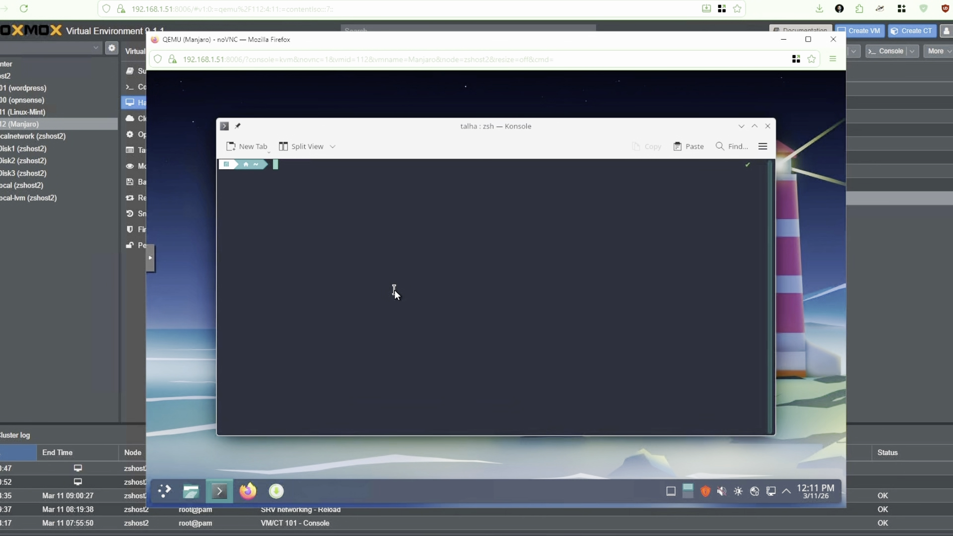
List the Manjaro VM's IP addresses with ip a, then ping 8.8.8.8 briefly to test connectivity.
type("ip a")
key("Return")
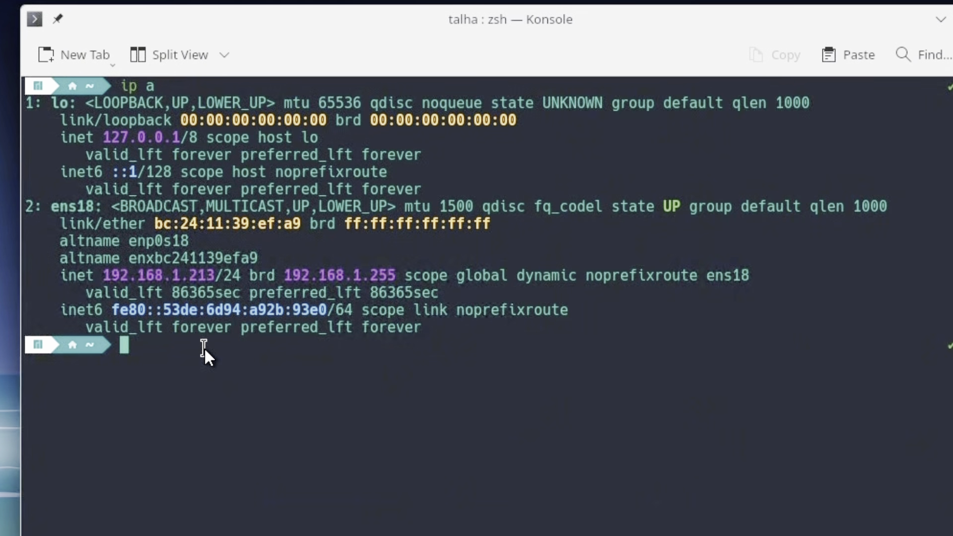
type("ping 8.8.8.8")
key("Return")
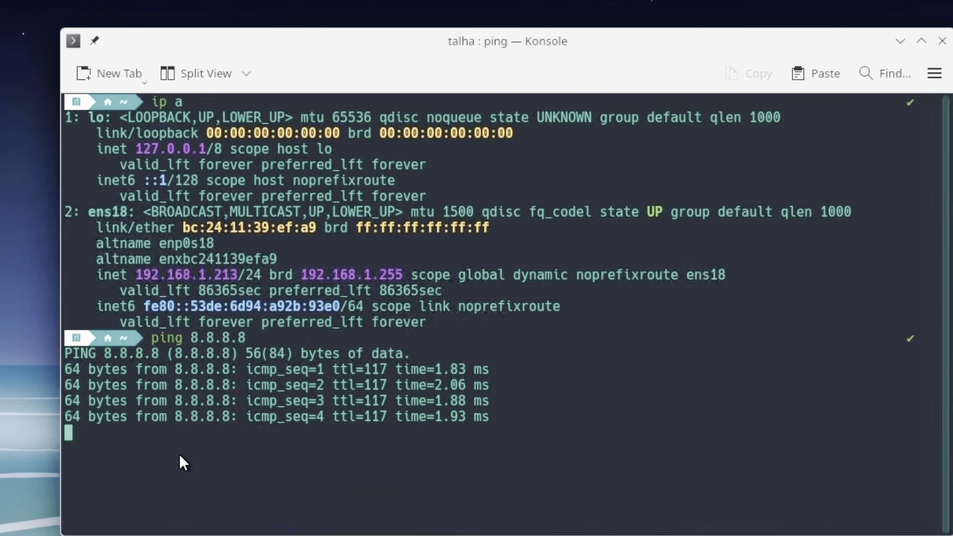
key("ctrl+c")
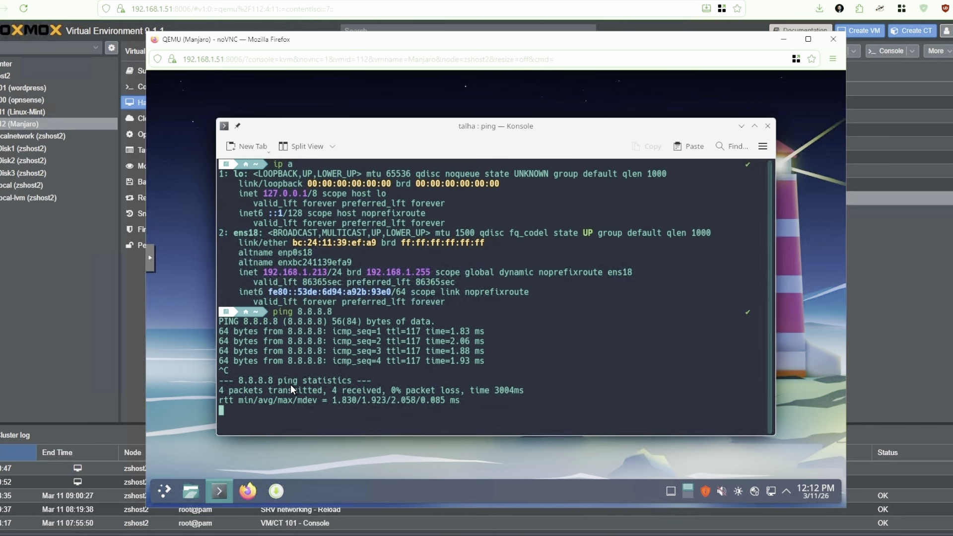